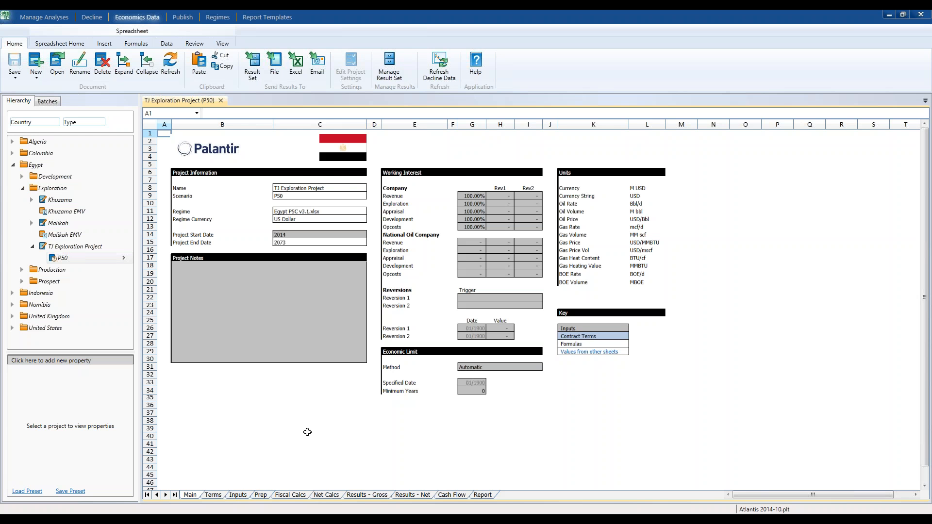
Examine the production, price, capital and opcosts columns on the Inputs sheet of the TJ Exploration Project P50 scenario.
left_click(237, 495)
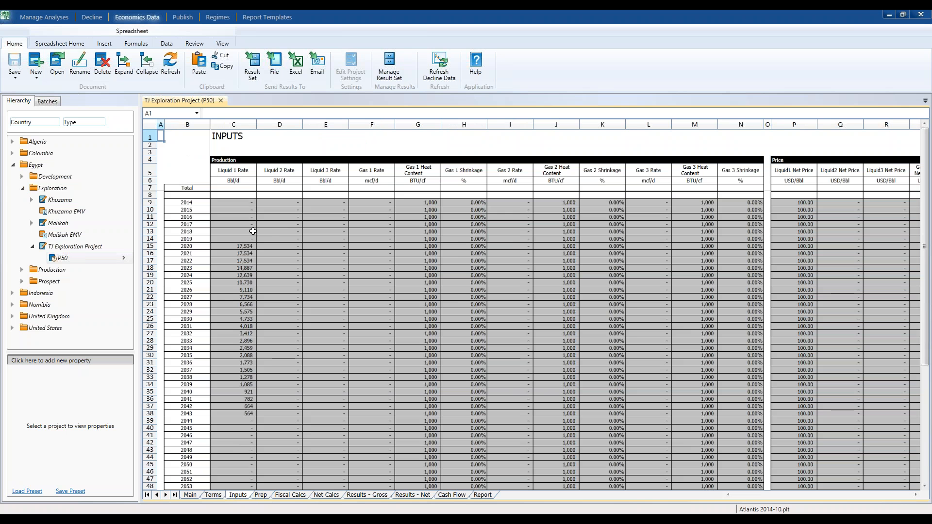
left_click(532, 370)
key("Right")
key("Right")
key("Right")
key("Right")
key("Right")
key("Right")
key("Right")
key("Right")
key("Right")
key("Right")
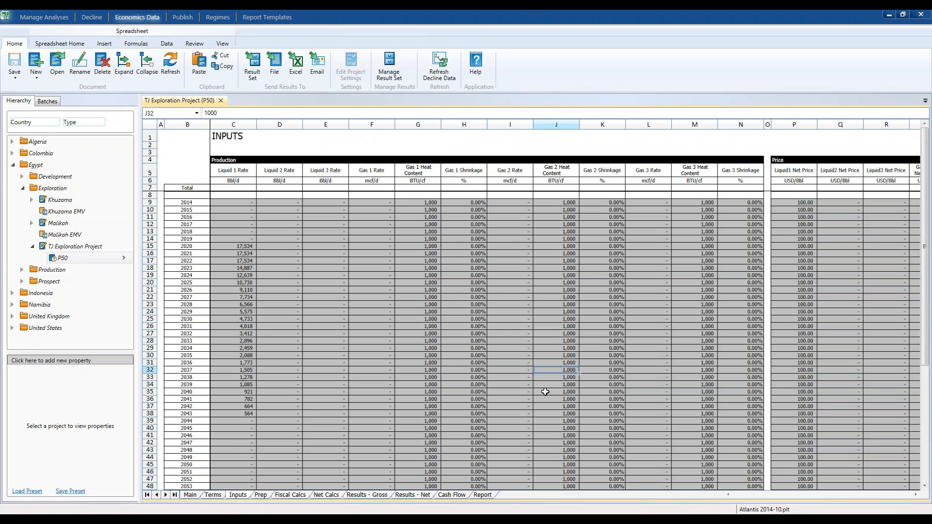
key("Right")
key("Right")
key("Right")
key("Right")
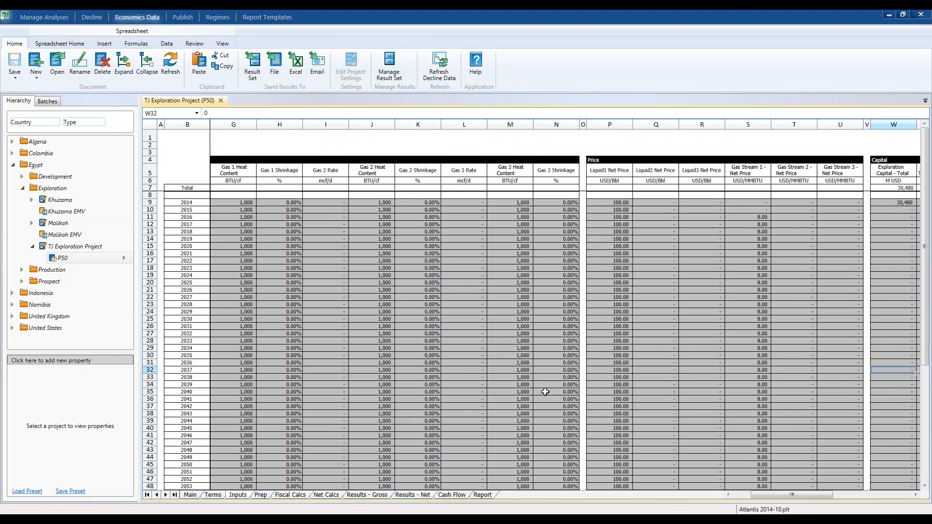
key("Left")
key("Left")
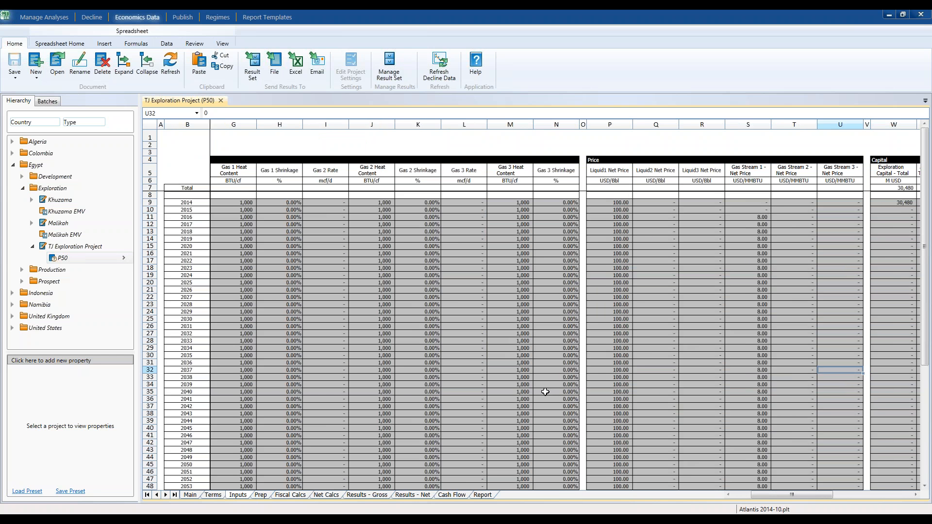
key("Right")
key("Right")
key("Right")
key("Right")
key("Right")
key("Right")
key("Right")
key("Right")
key("Right")
key("Right")
key("Right")
key("Right")
key("Right")
key("Right")
key("Right")
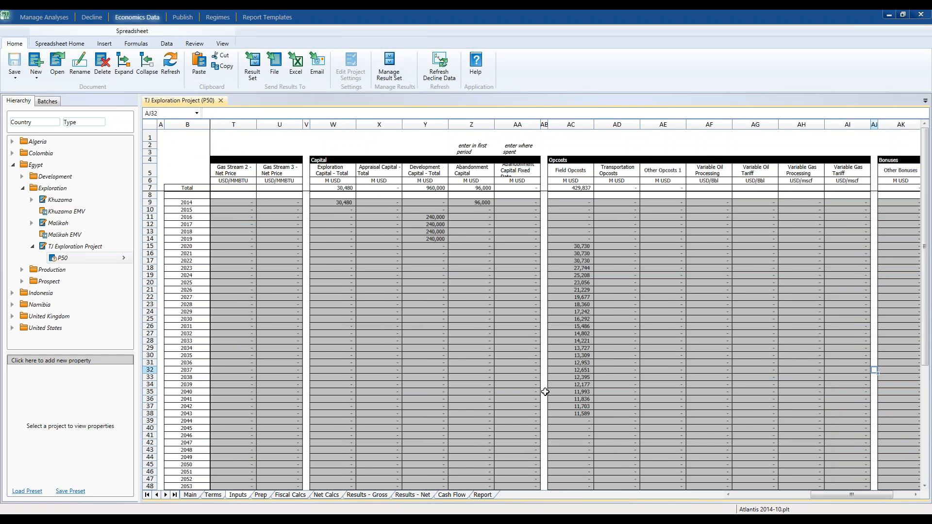
left_click(801, 498)
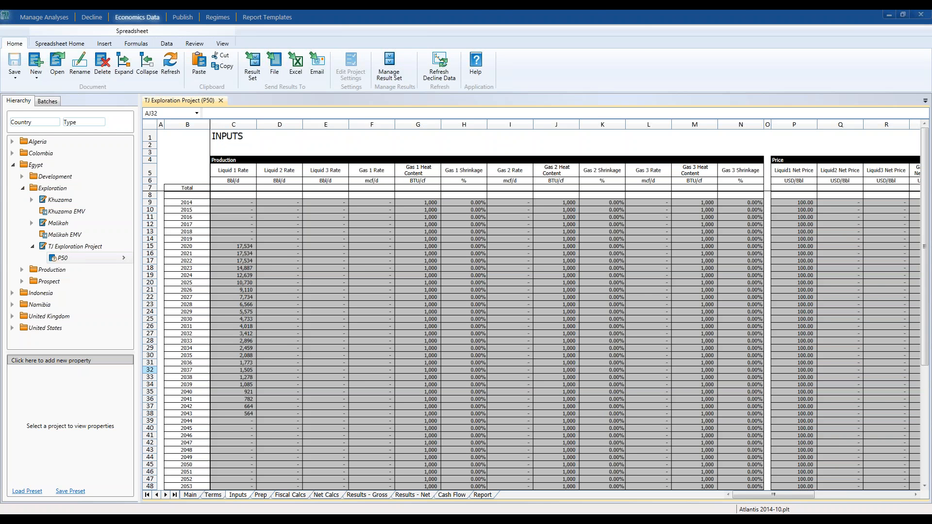
Run Goal Seek on Production_Liquids_Oil_Price to reach a Results_NPV10 target of 0.00, with the scenario displaying original data.
left_click_drag(0, 141, 585, 37)
left_click_drag(530, 54, 532, 56)
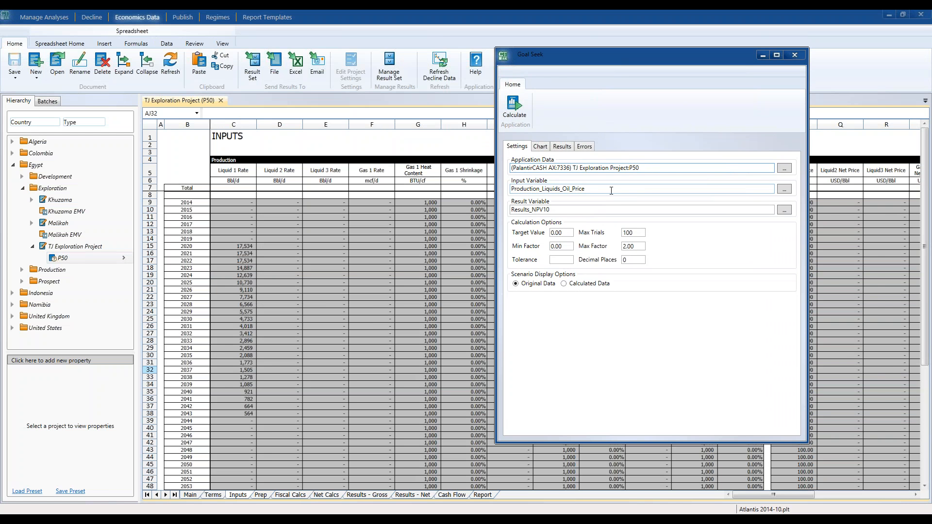
left_click_drag(639, 54, 710, 59)
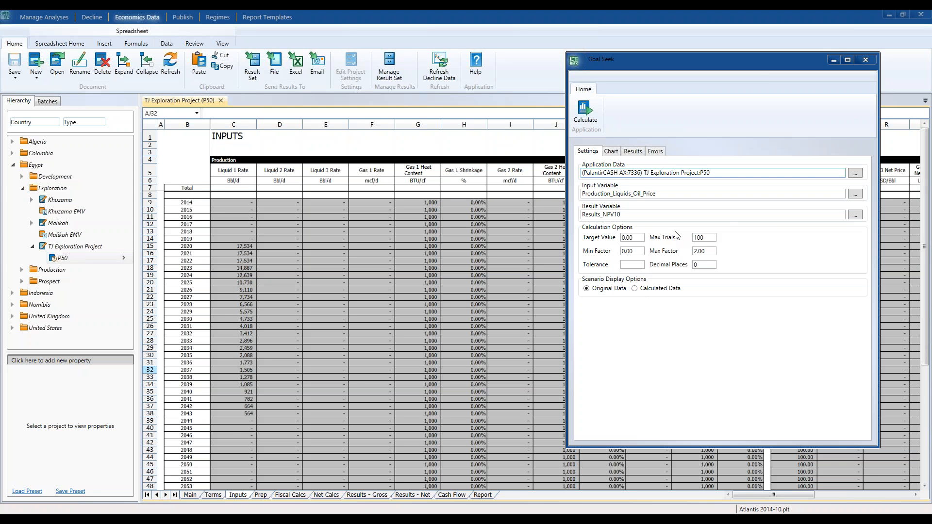
left_click_drag(781, 79, 665, 95)
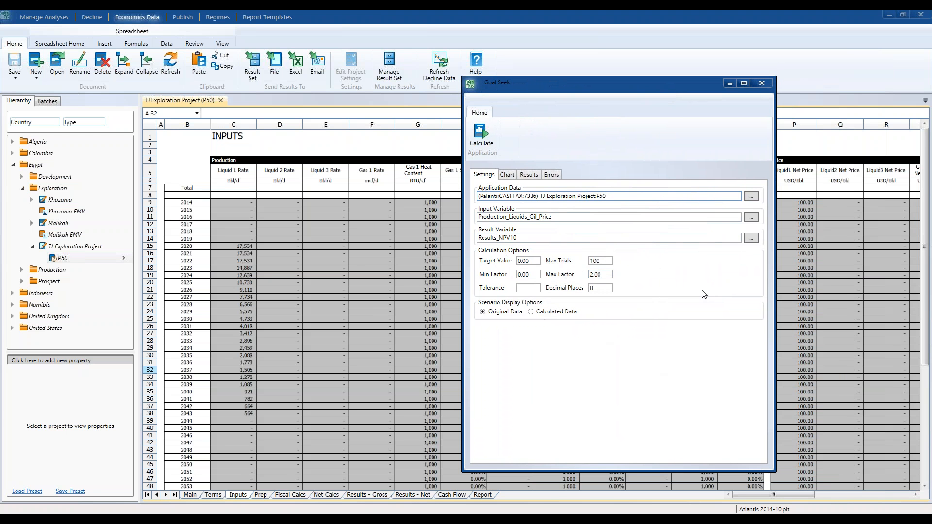
left_click(487, 140)
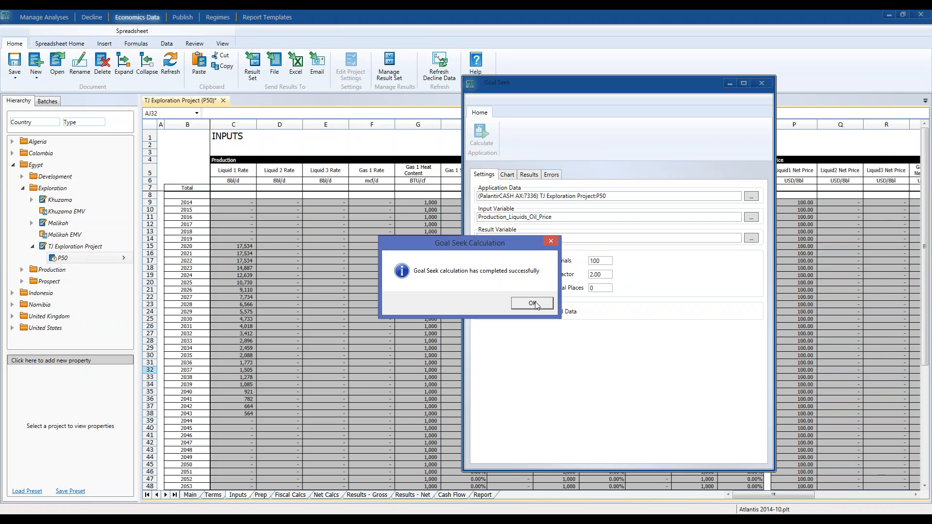
left_click(532, 304)
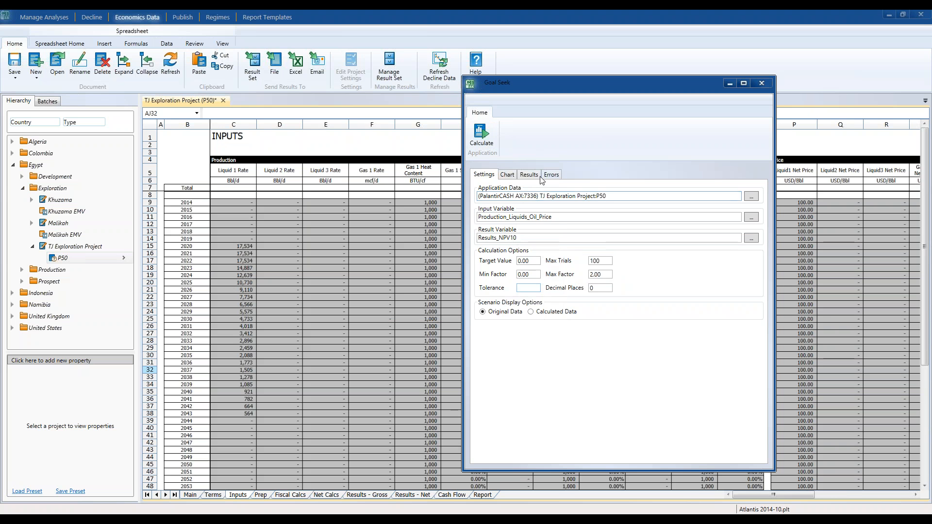
Review the Goal Seek convergence chart and the list of trial factors and values.
left_click(514, 177)
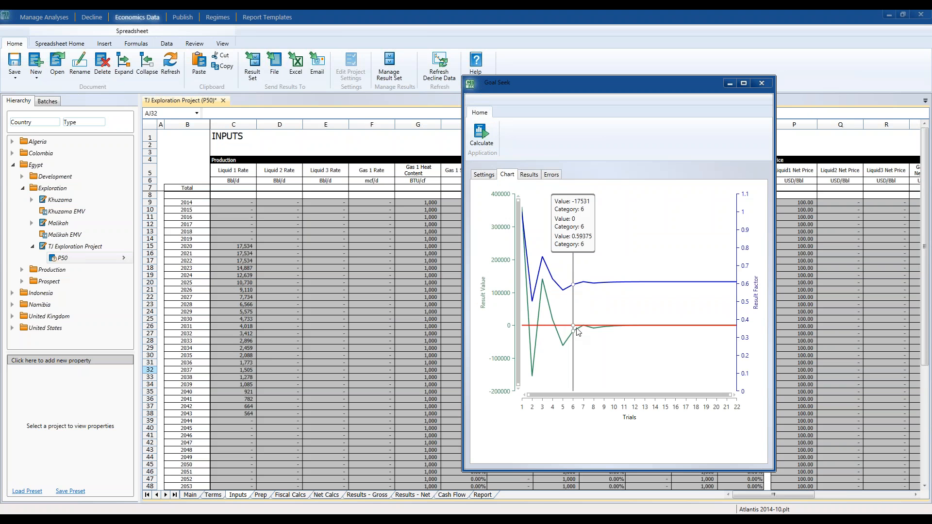
left_click(529, 175)
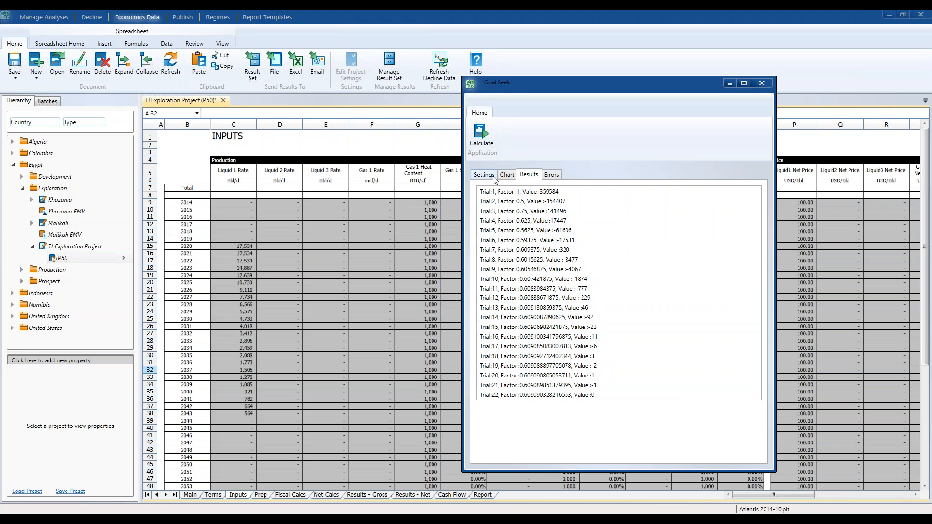
left_click(507, 175)
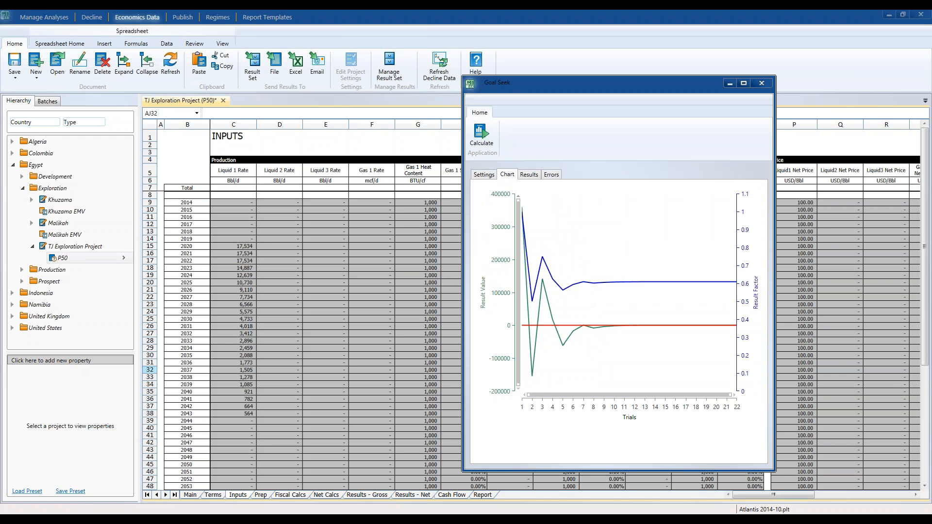
Rerun Goal Seek with the Calculated Data display option and inspect the Liquid1 Net Price for 2019 on the Inputs sheet.
left_click(483, 173)
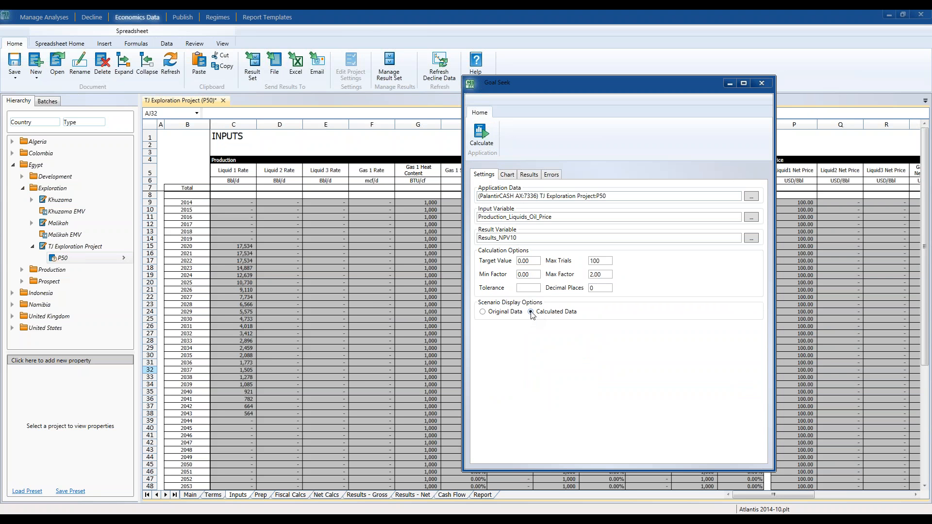
left_click(485, 137)
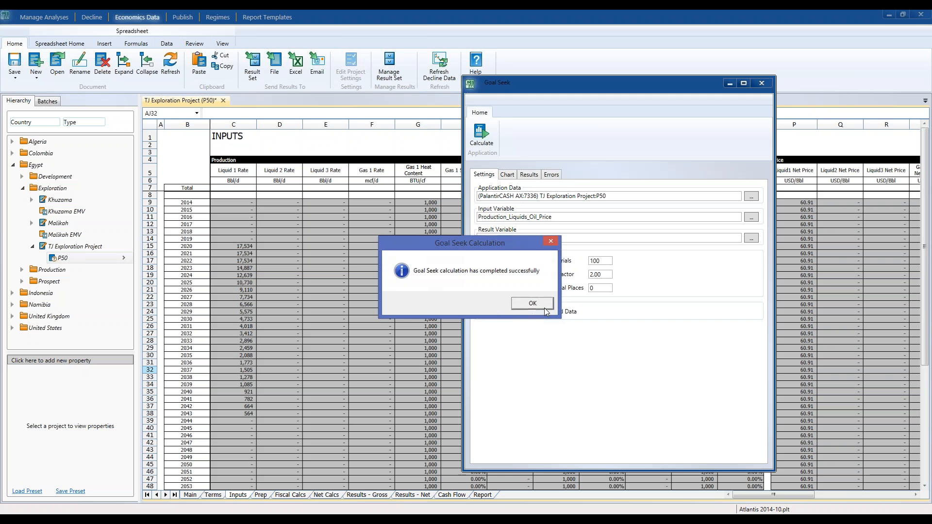
left_click(543, 308)
left_click(805, 240)
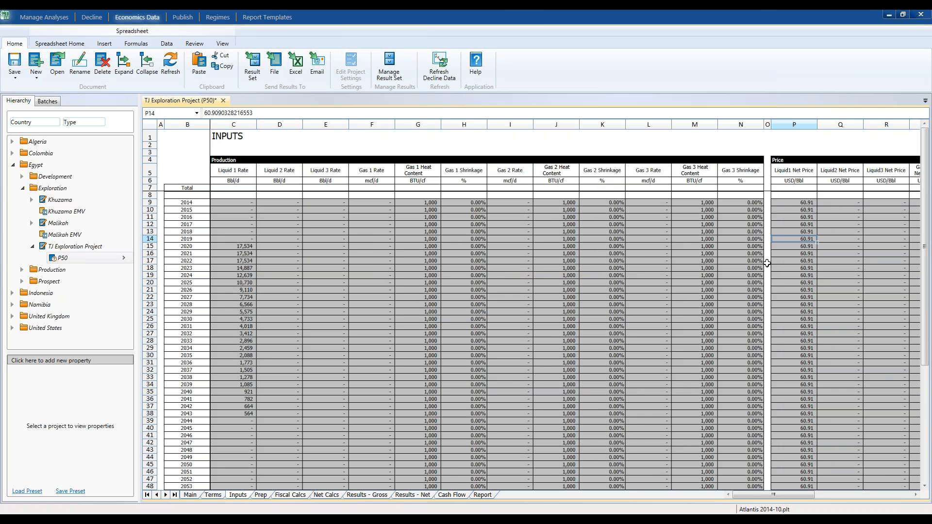
Bring back the Goal Seek window and view the chart of the rerun calculation.
left_click(481, 519)
left_click(470, 442)
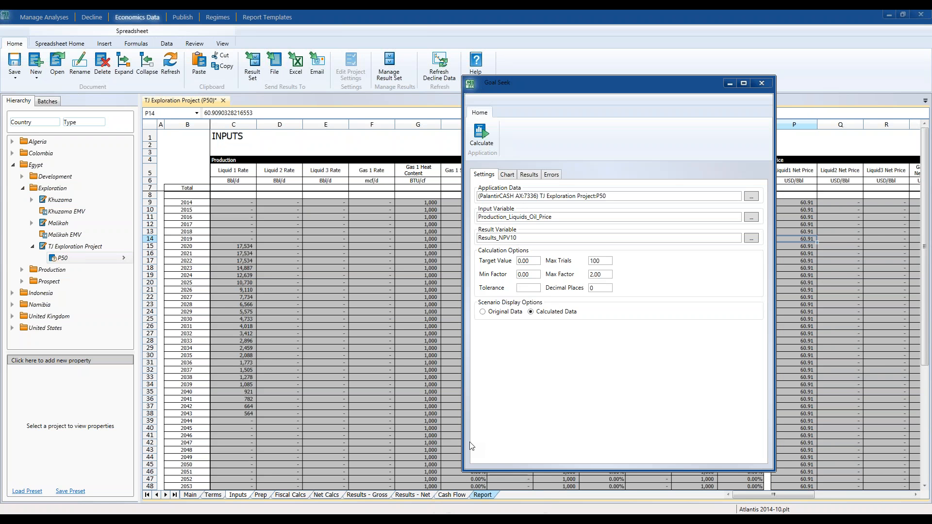
left_click(507, 175)
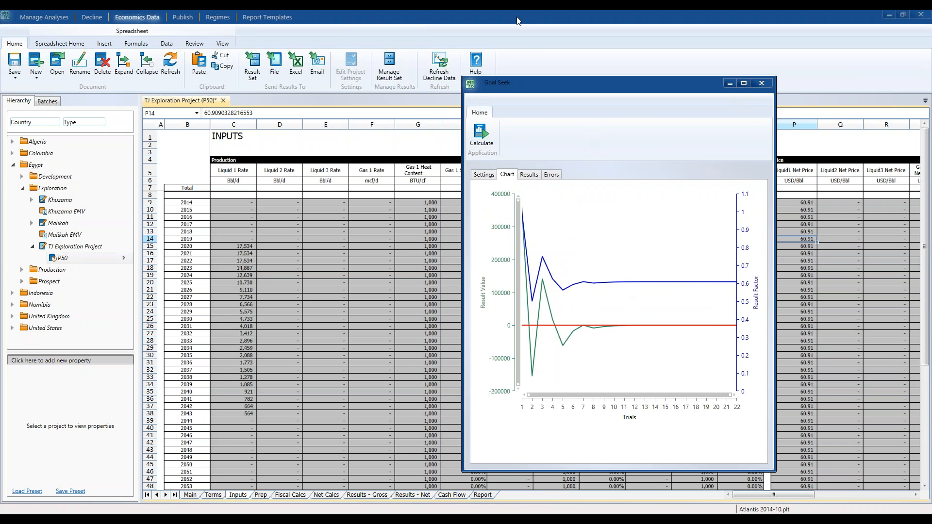
Minimize Goal Seek, close the P50 scenario without saving, and reopen it on its Inputs sheet.
left_click(730, 84)
left_click(223, 100)
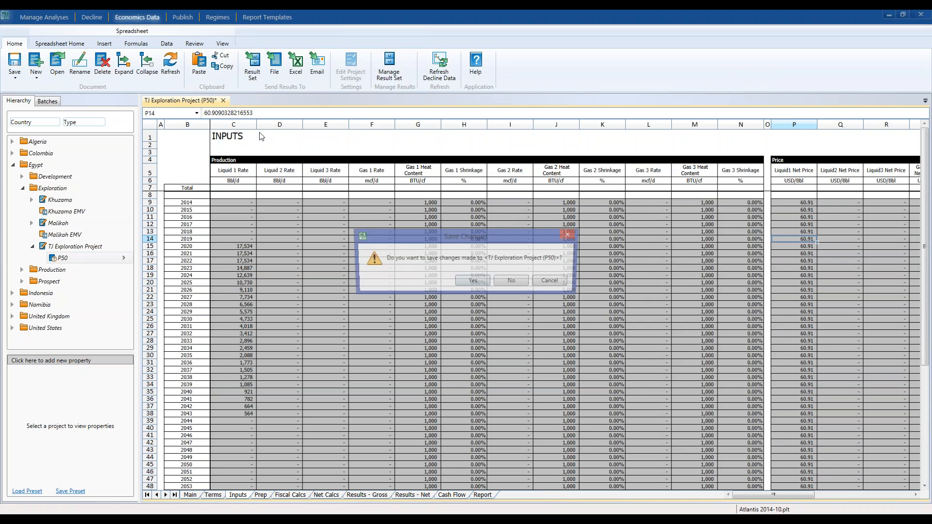
left_click(511, 281)
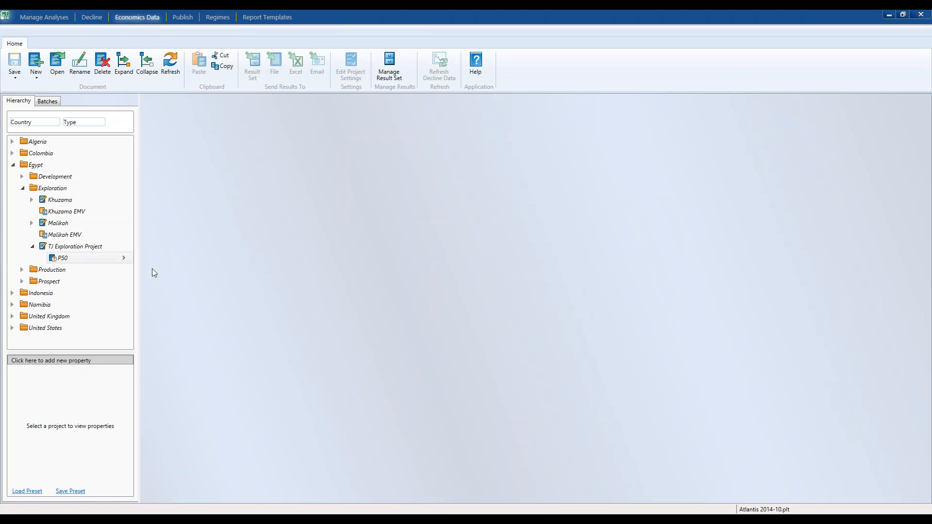
left_click(64, 260)
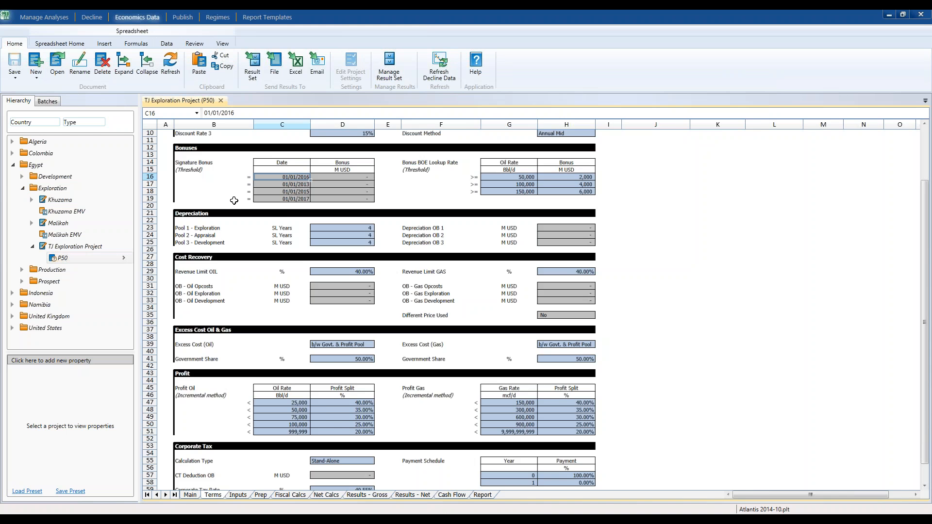
left_click(238, 495)
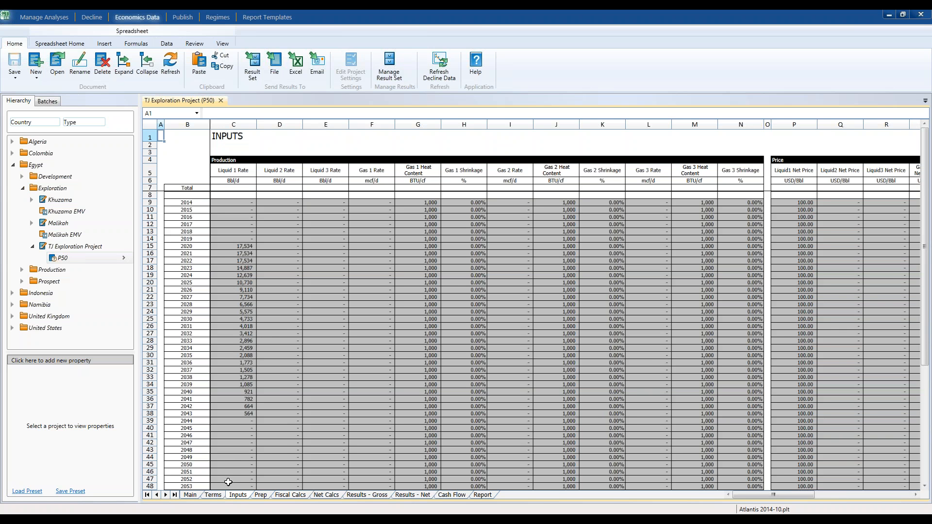
Switch to PalantirCash AX Monte Carlo and open a session on the P50 scenario of TJ Exploration Project.
mouse_move(220, 518)
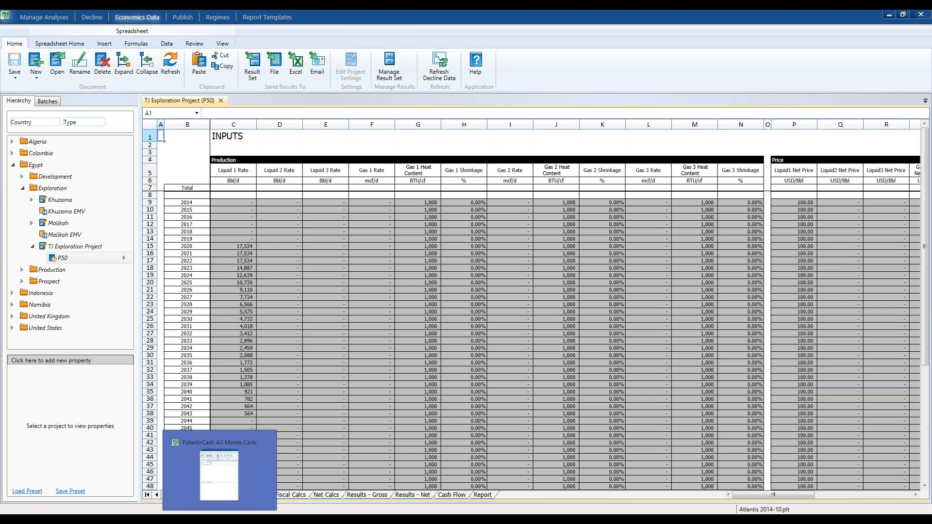
left_click(219, 473)
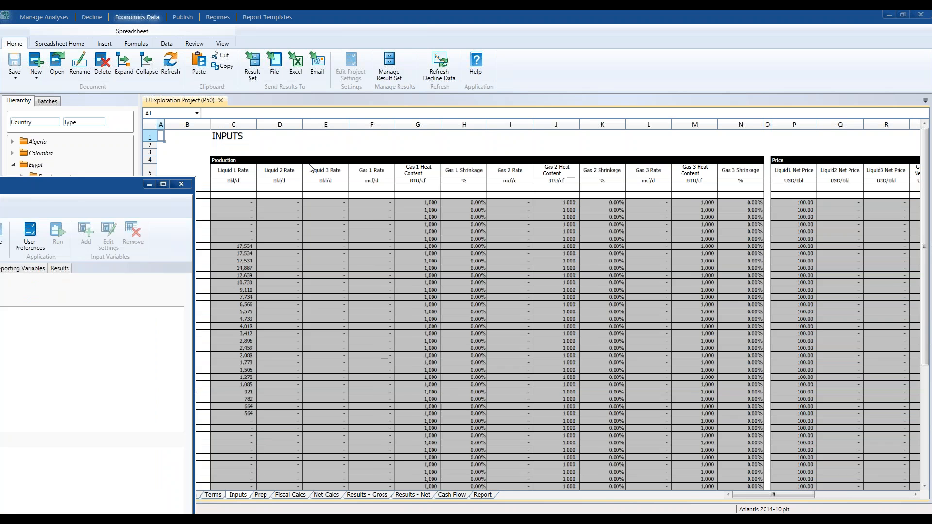
left_click_drag(310, 165, 655, 66)
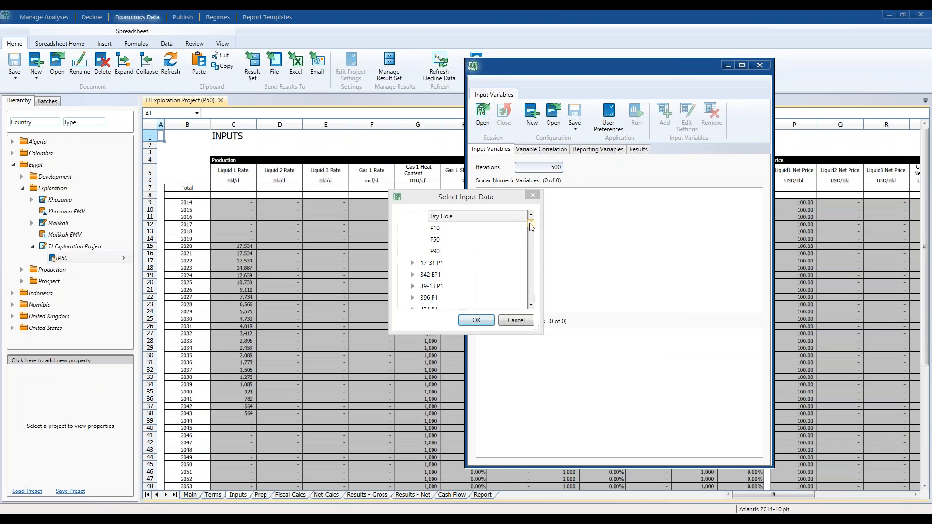
left_click_drag(530, 225, 533, 298)
left_click(448, 222)
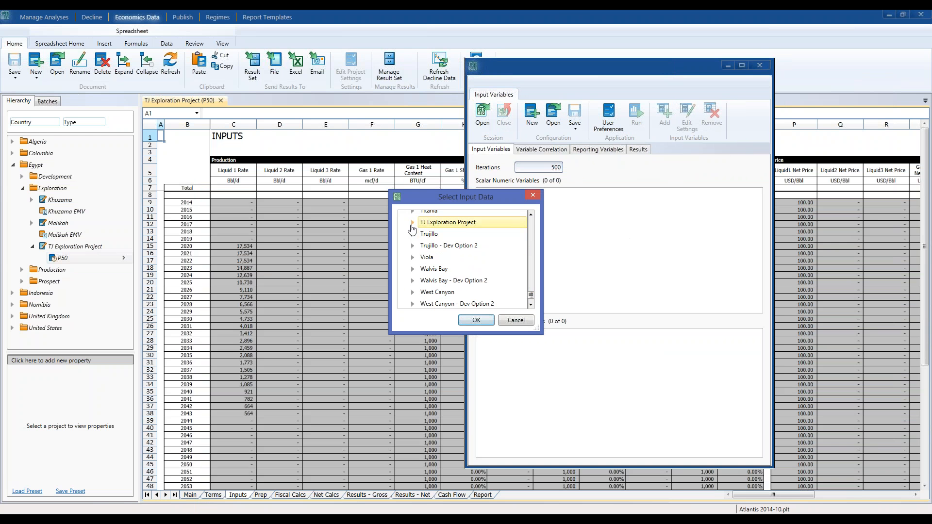
left_click(413, 222)
left_click(435, 233)
left_click(484, 322)
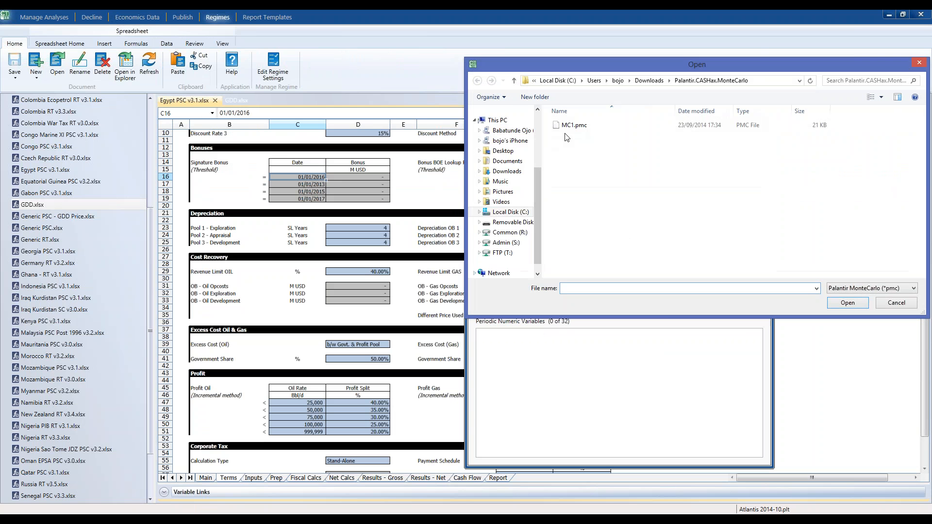
Load the MC1.pmc configuration and review its input and reporting variables.
double_click(571, 128)
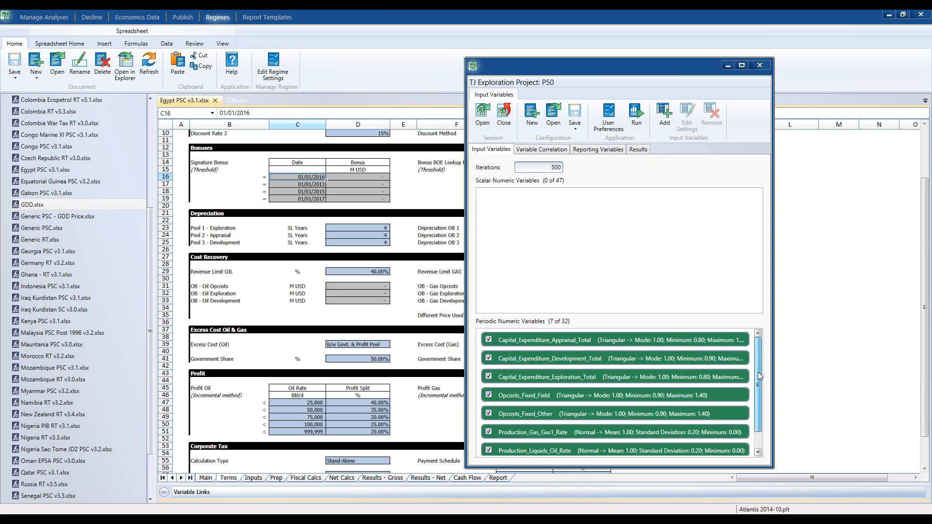
left_click_drag(758, 372, 757, 351)
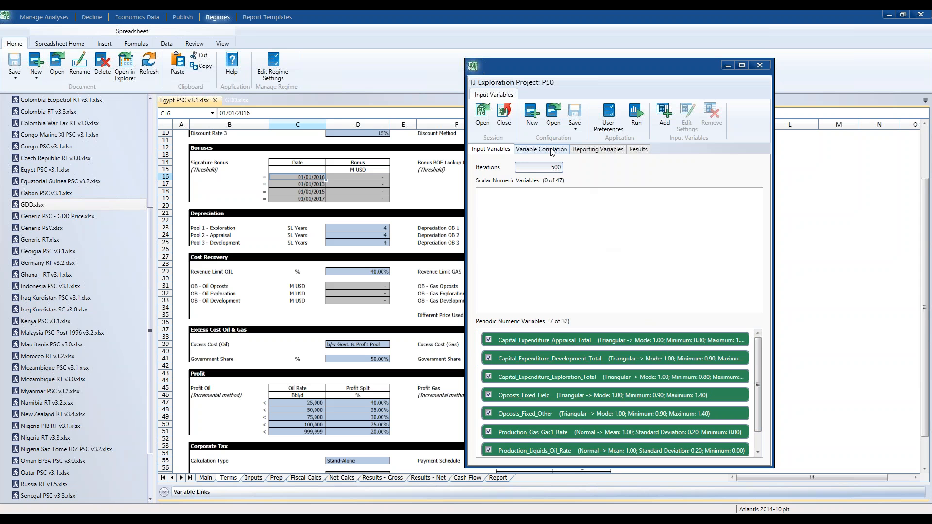
left_click(584, 151)
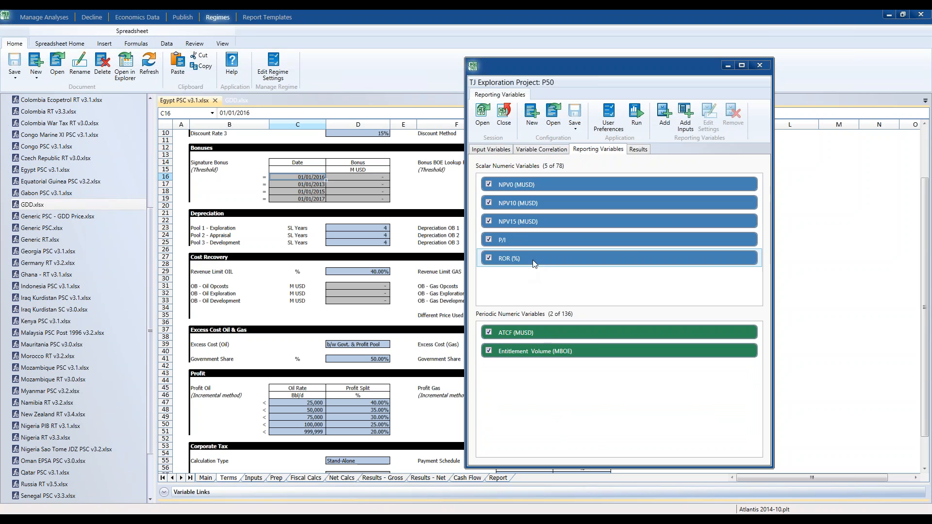
left_click(493, 152)
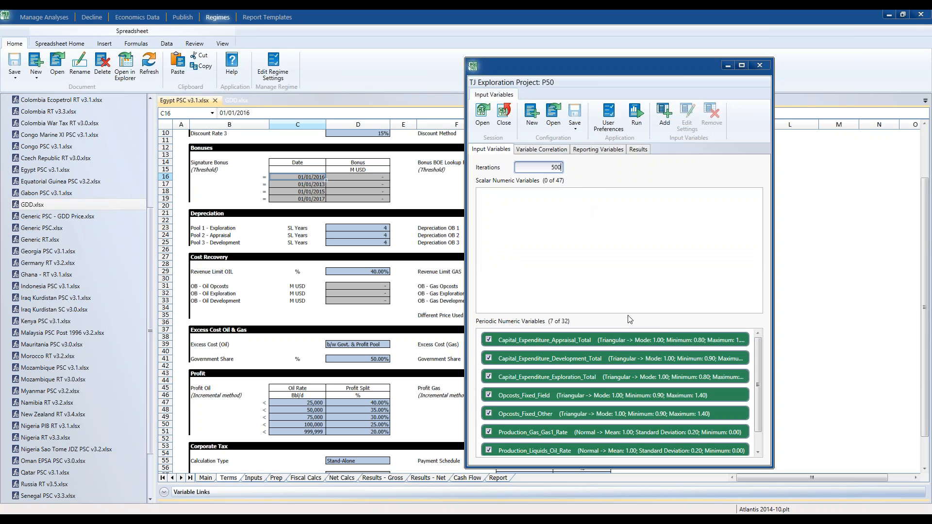
Run the Monte Carlo simulation with 500 iterations and display the result charts.
left_click(636, 125)
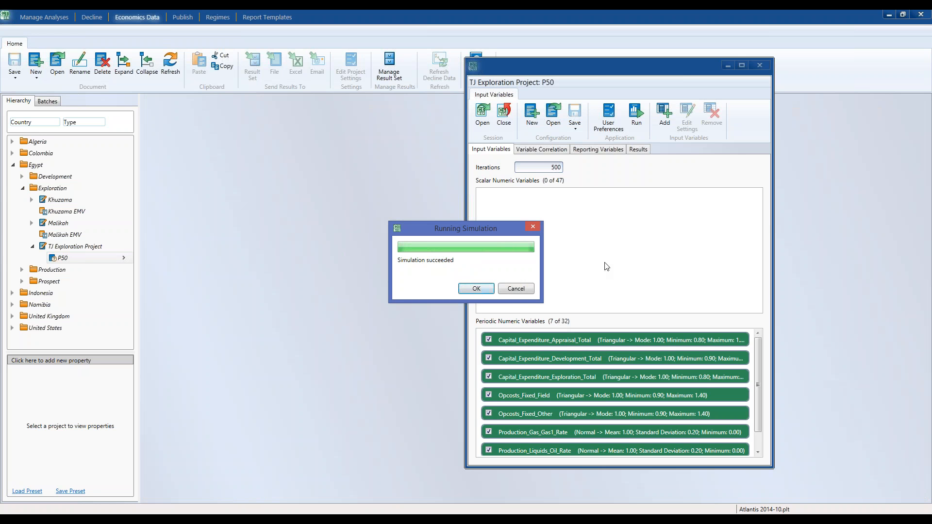
left_click(477, 288)
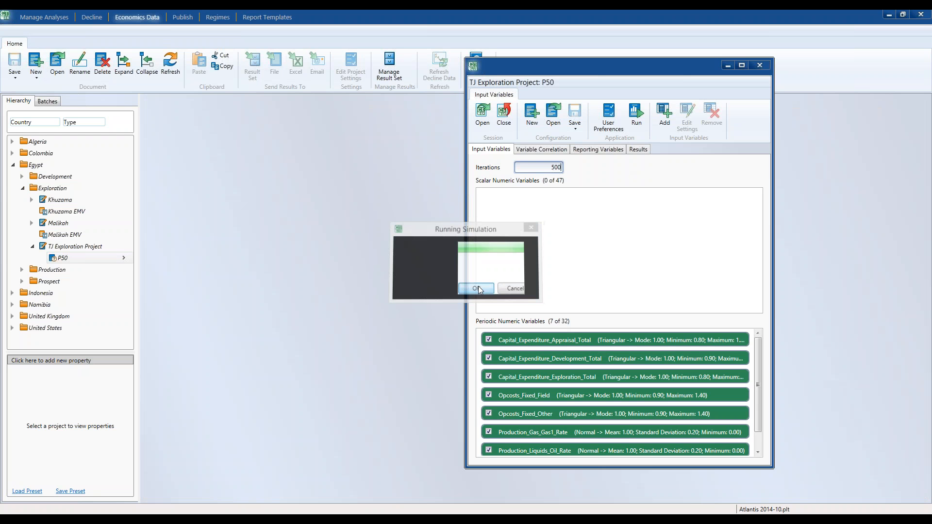
left_click(638, 153)
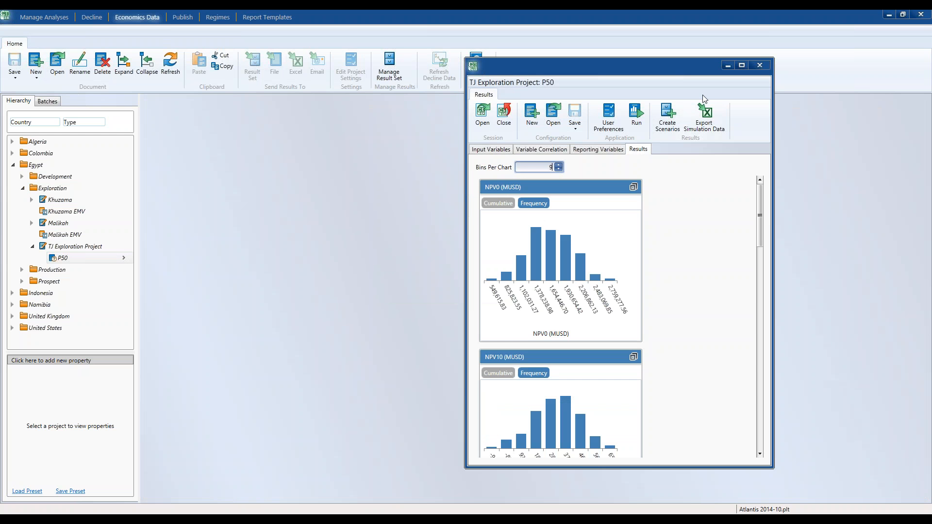
Maximize the results window, enlarge the NPV10 frequency chart, and set the bins per chart first to 25 and finally to 50.
left_click(741, 65)
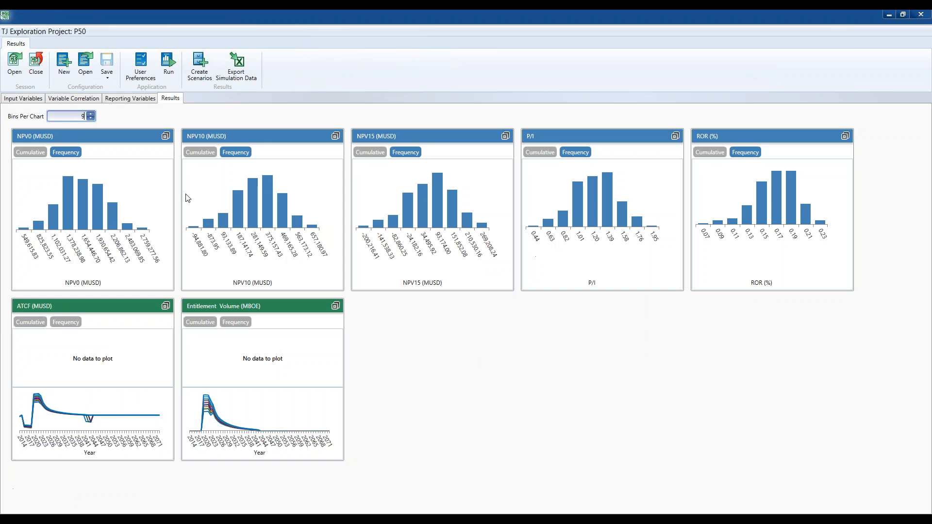
left_click(336, 136)
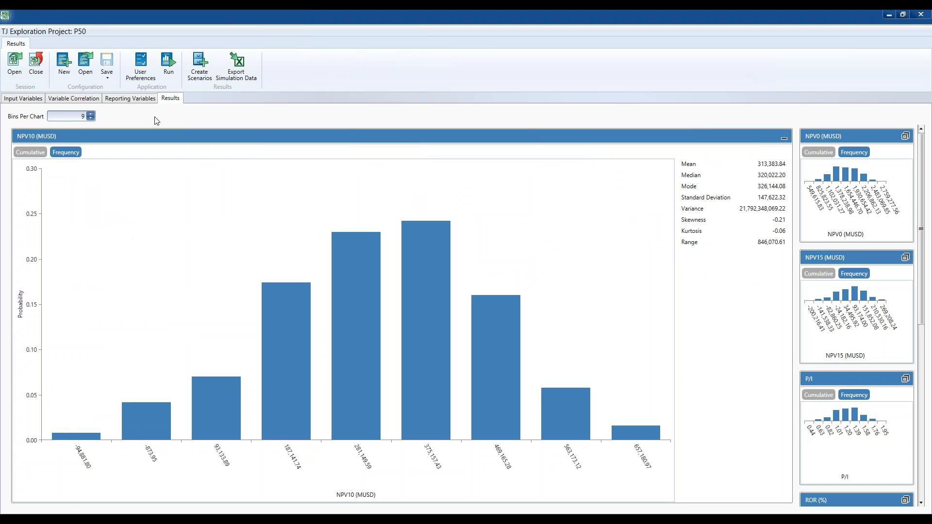
left_click(64, 114)
type("25")
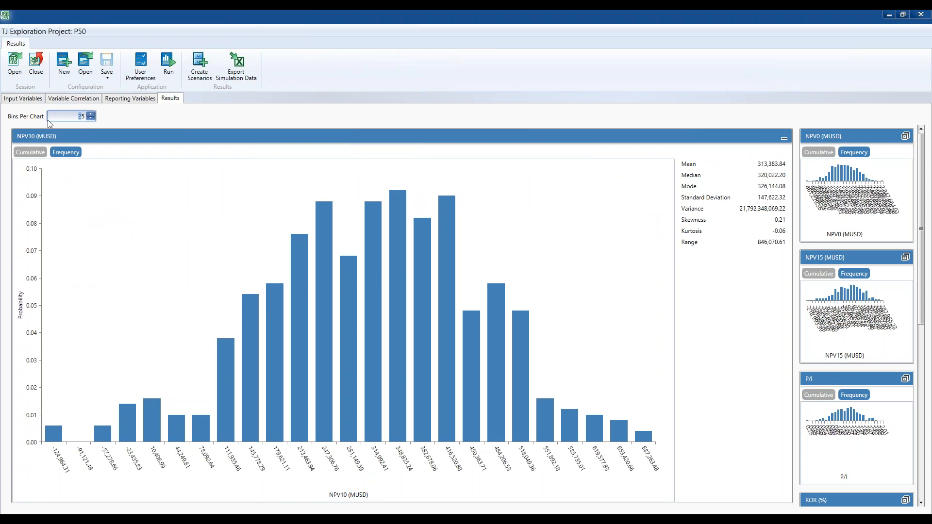
type("00")
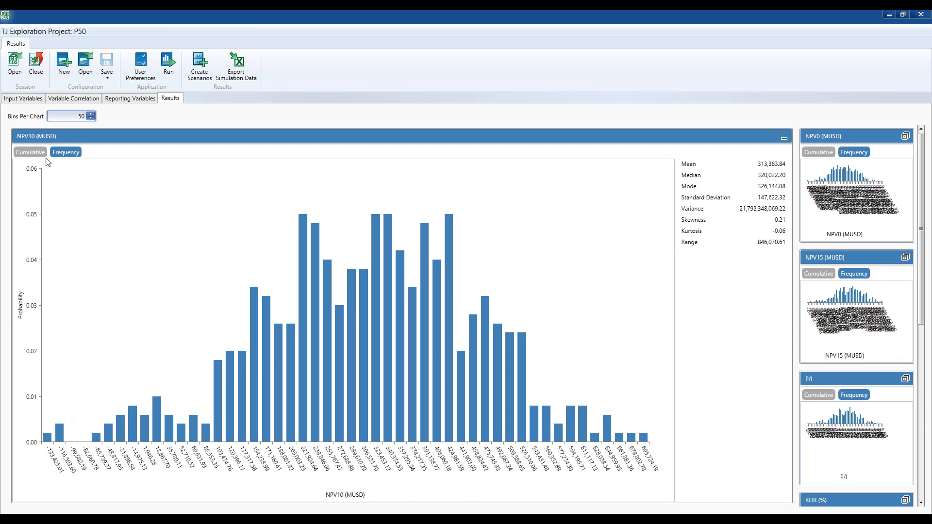
Display the NPV10 results as a cumulative probability curve and inspect its percentile points.
left_click(30, 152)
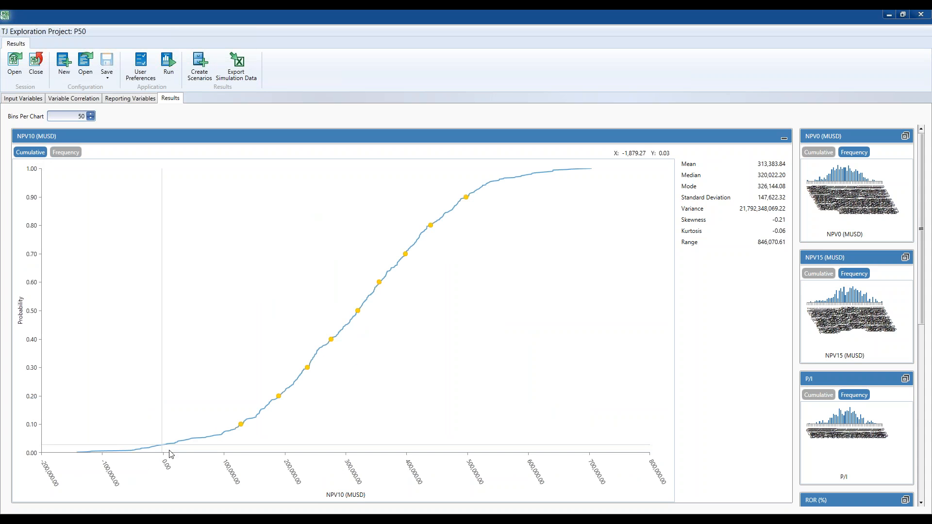
mouse_move(241, 424)
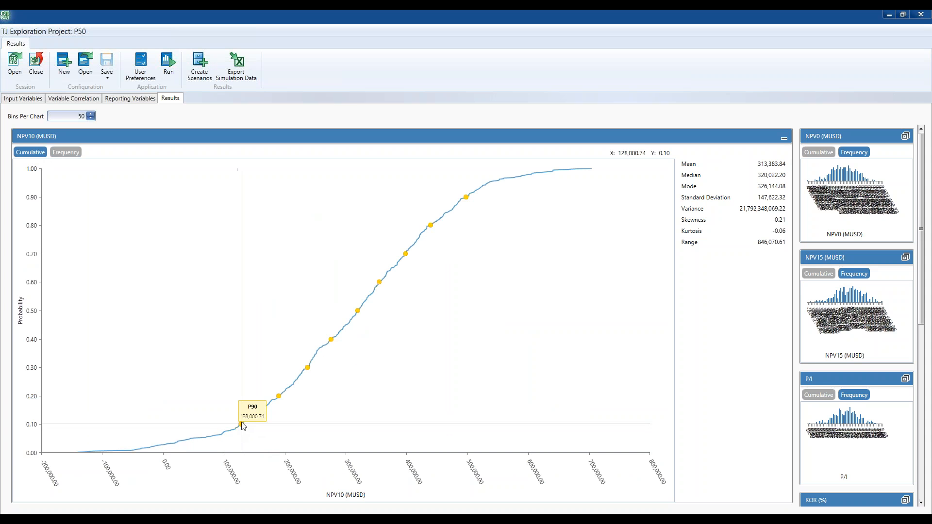
mouse_move(284, 397)
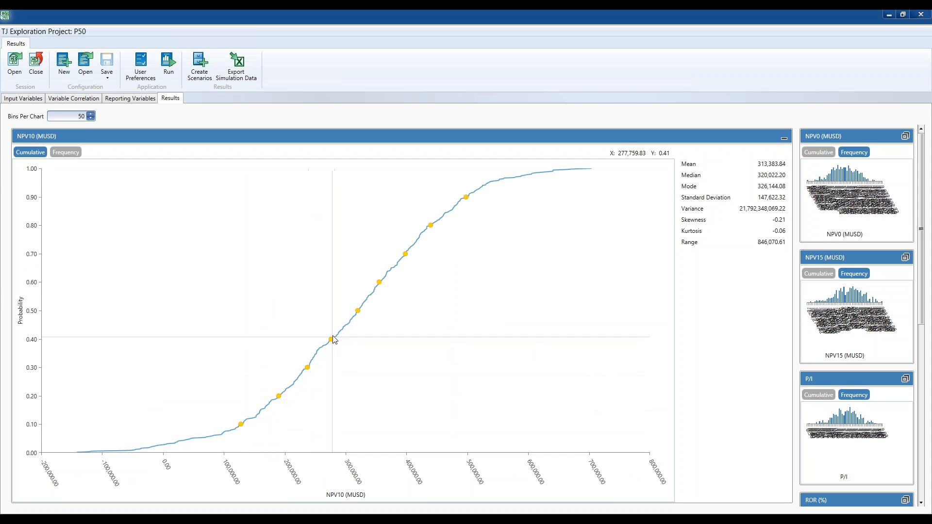
mouse_move(360, 313)
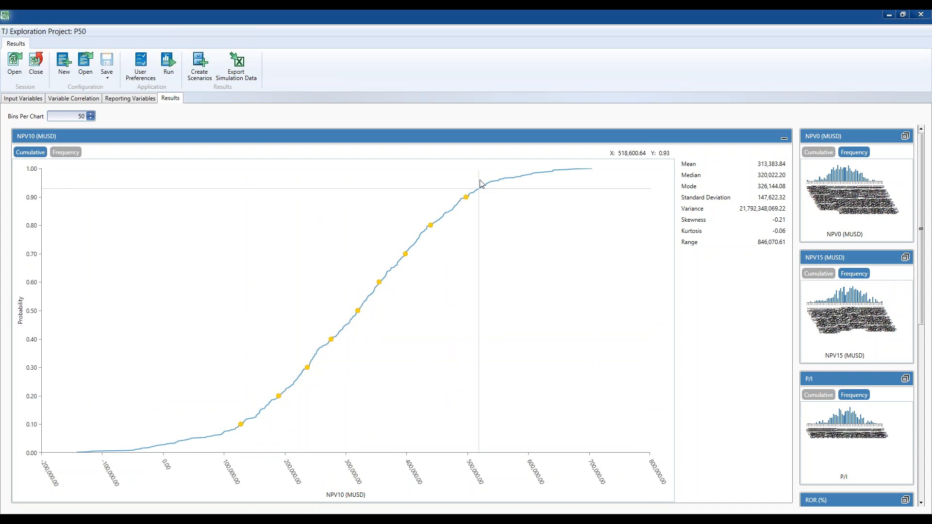
Create project scenarios from the P10 to P90 percentiles, dismiss the duplicate P50 notice, and review them under TJ Exploration Project.
left_click(206, 80)
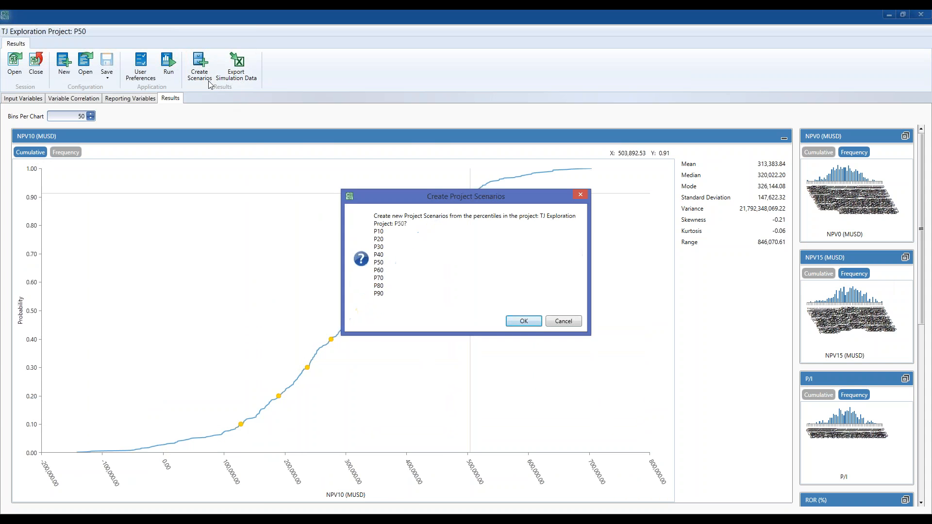
left_click(524, 322)
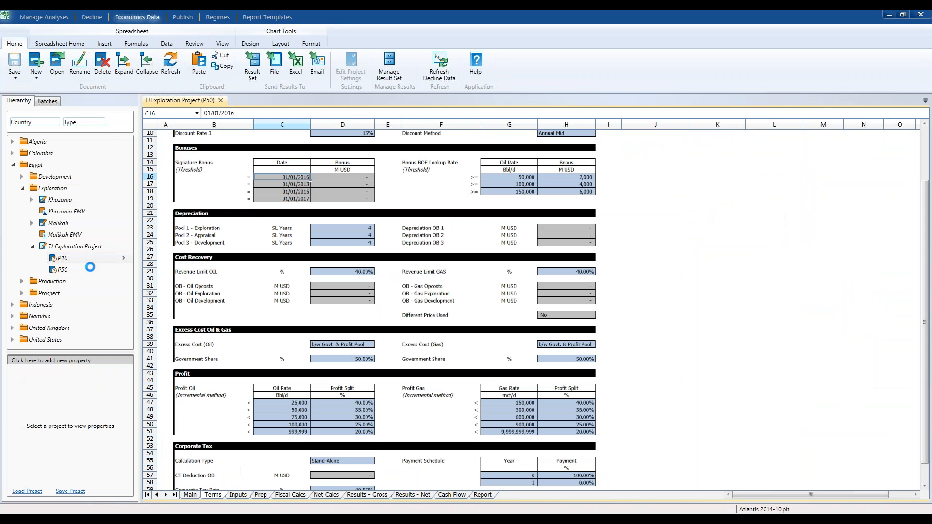
left_click(265, 518)
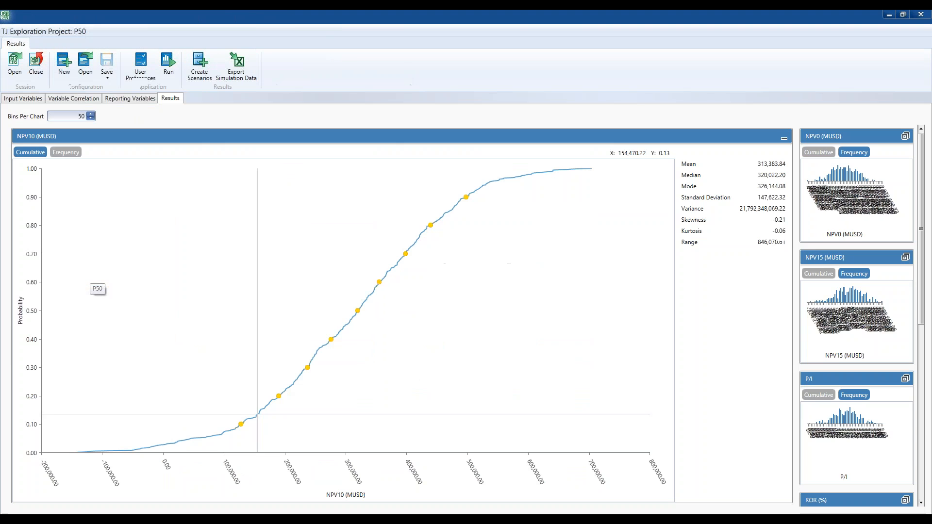
left_click(238, 518)
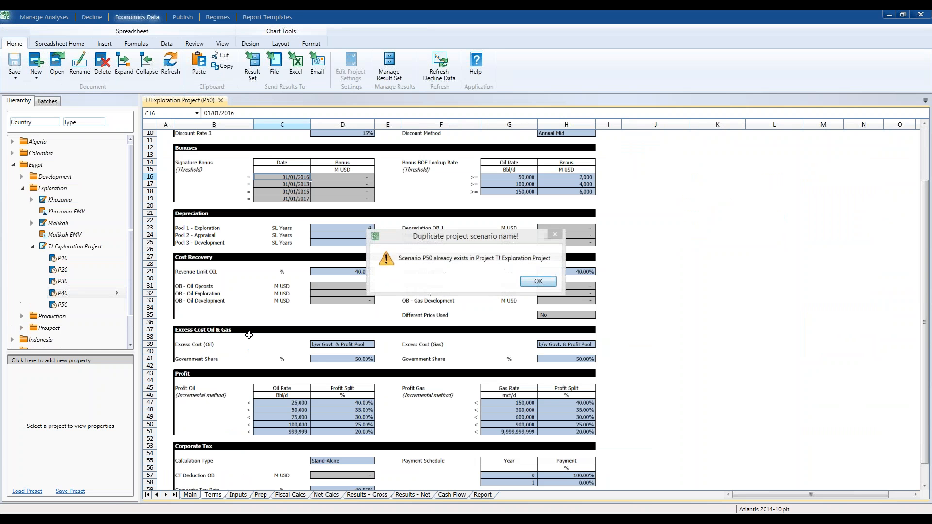
left_click(538, 281)
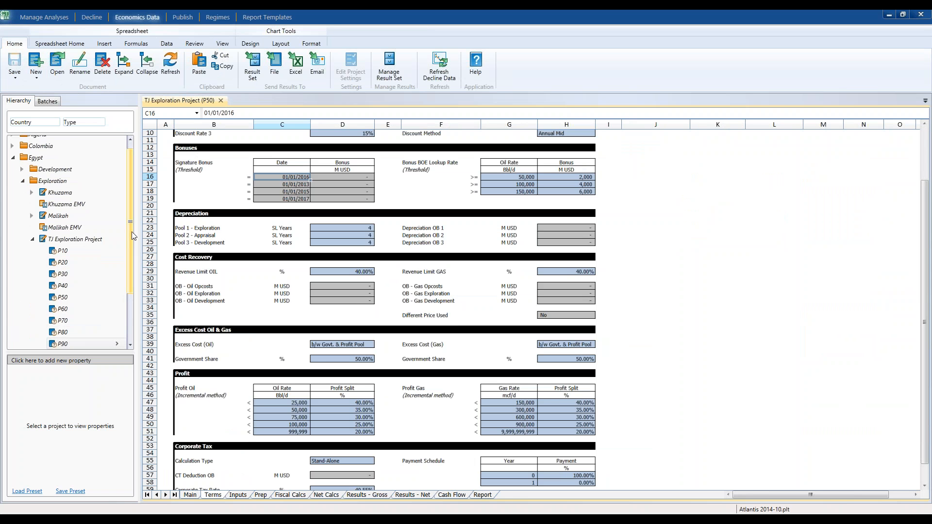
left_click_drag(132, 231, 127, 255)
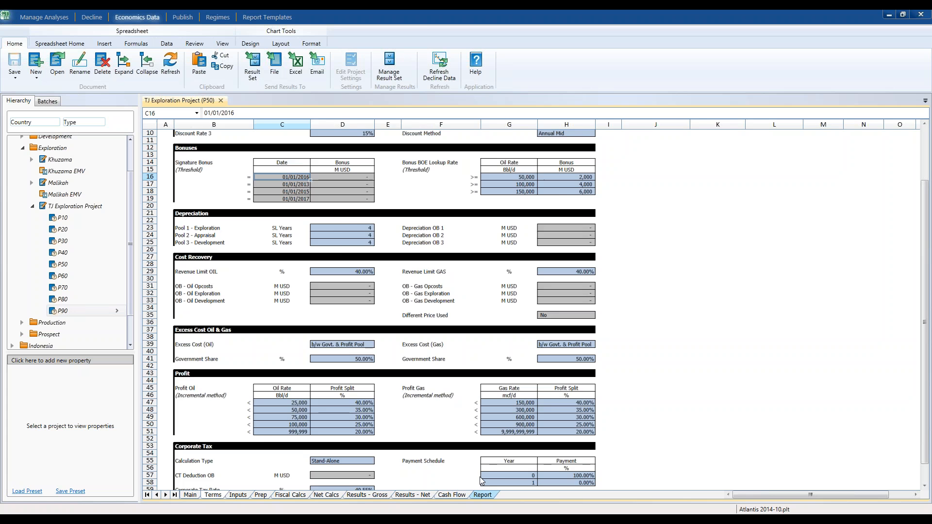
Show the Report sheet of the P50 scenario and widen both of its cash flow charts to about the same width.
left_click(482, 494)
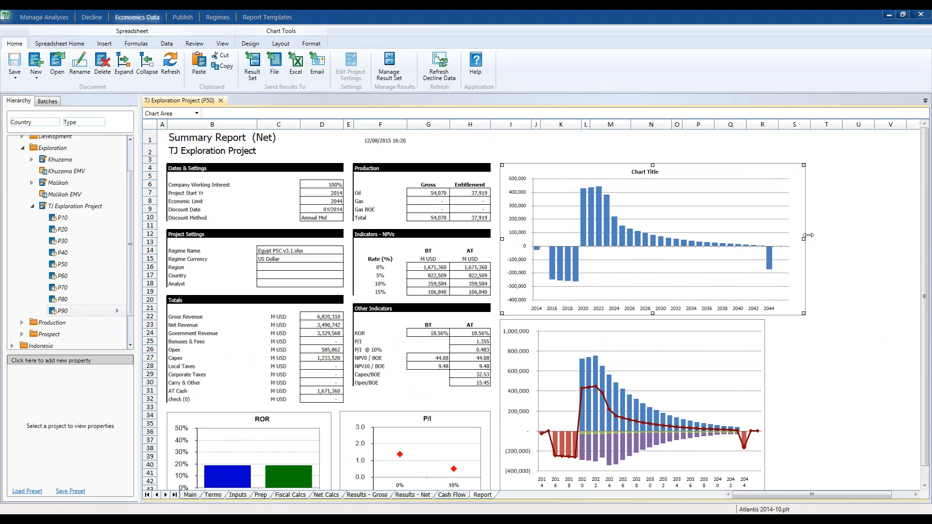
left_click_drag(808, 236, 816, 236)
left_click(761, 410)
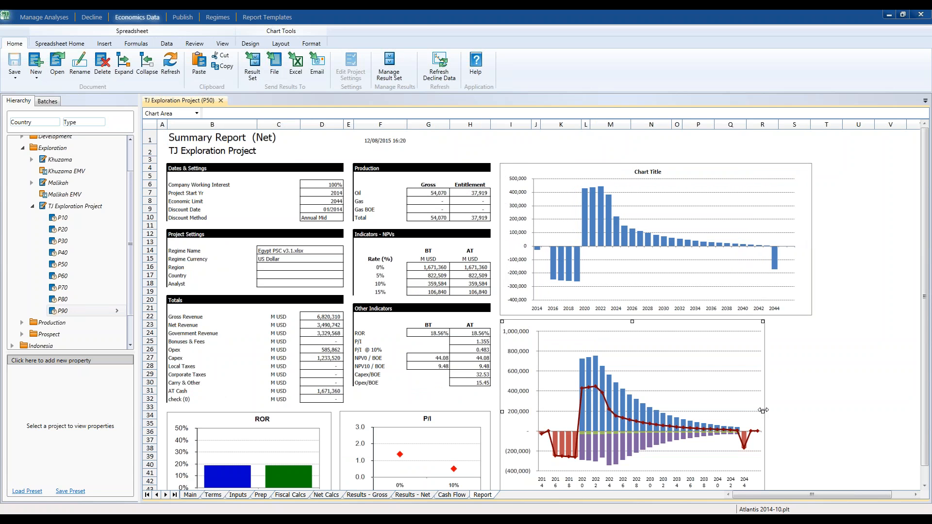
left_click_drag(763, 410, 812, 410)
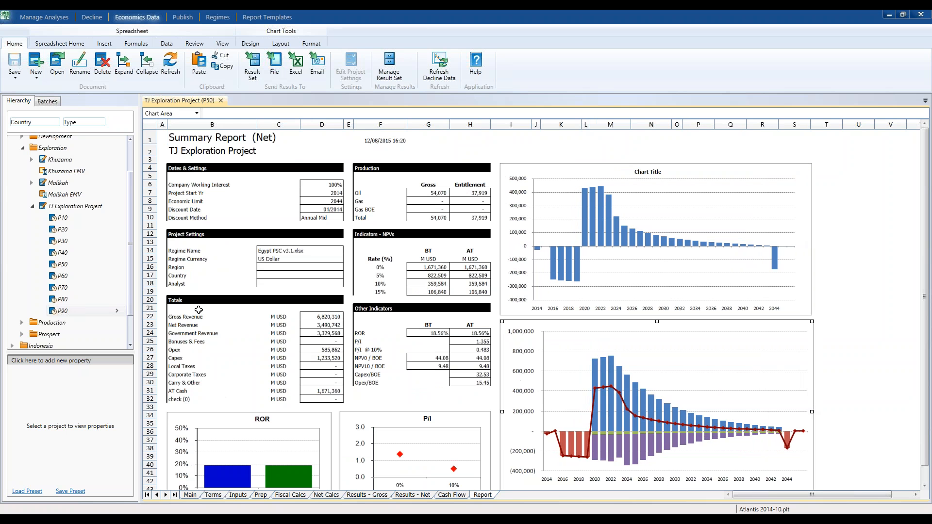
Open the P80 scenario of TJ Exploration Project and view its summary on the Report sheet.
left_click(63, 300)
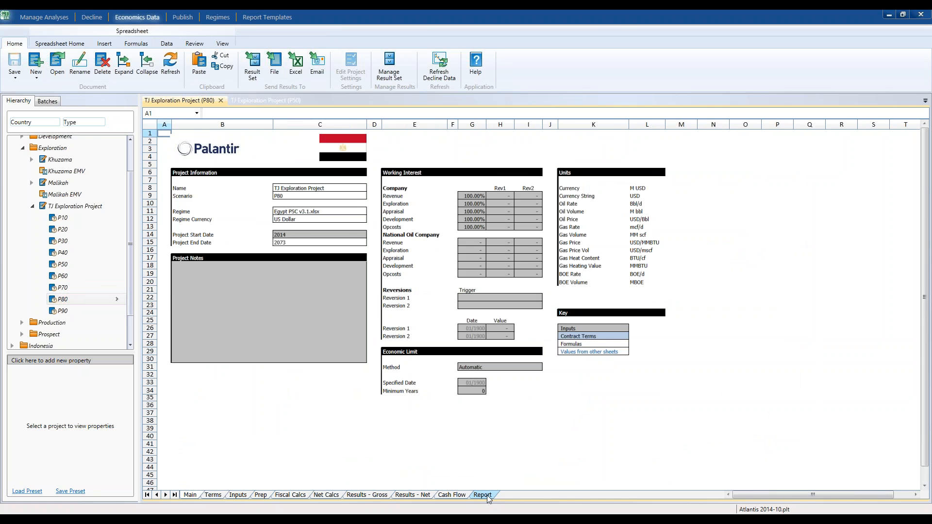
left_click(487, 495)
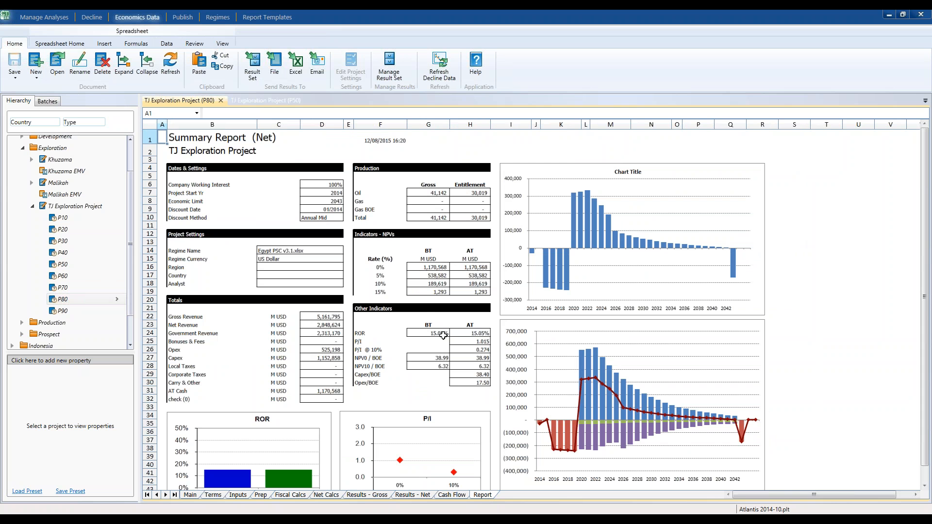
Switch to Palantir CASH ax Sensitivity Runner, maximized, and connect it to the P50 scenario of TJ Exploration Project.
mouse_move(510, 515)
left_click_drag(574, 30, 595, 16)
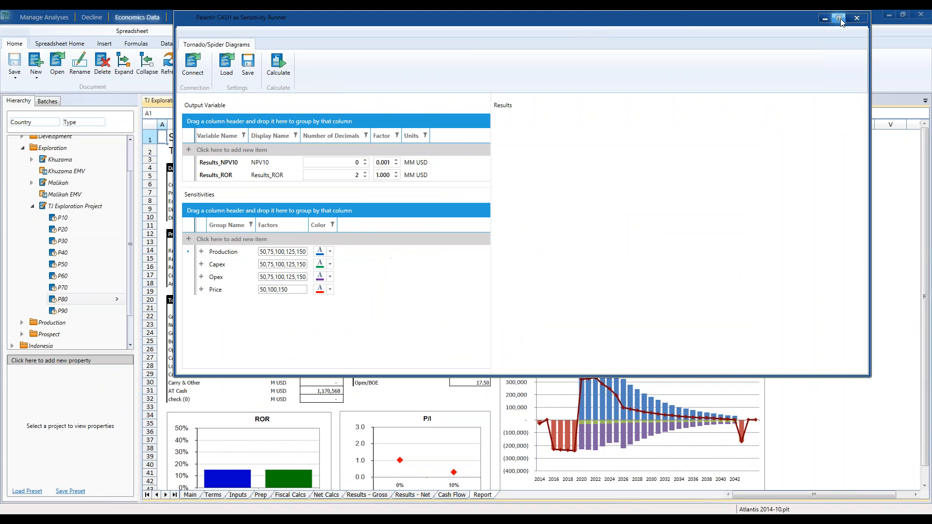
left_click(840, 18)
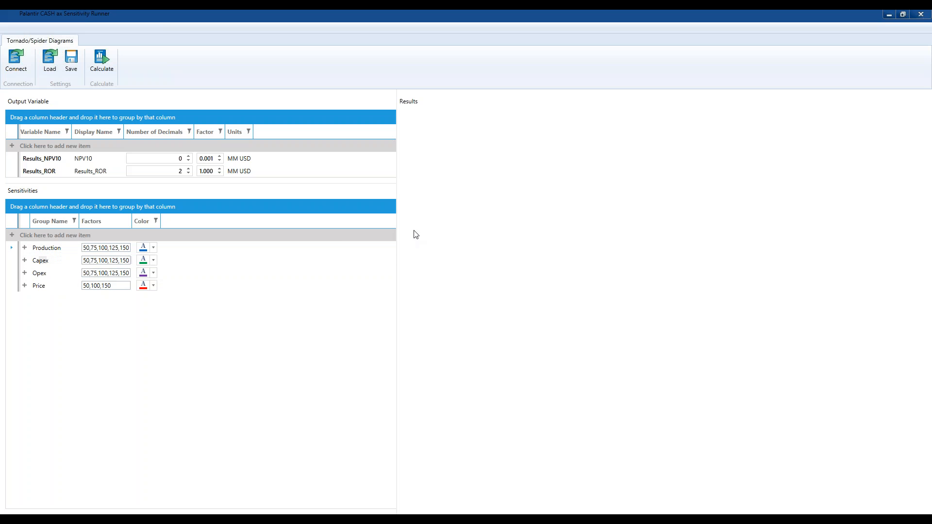
left_click(19, 65)
left_click_drag(36, 80, 258, 116)
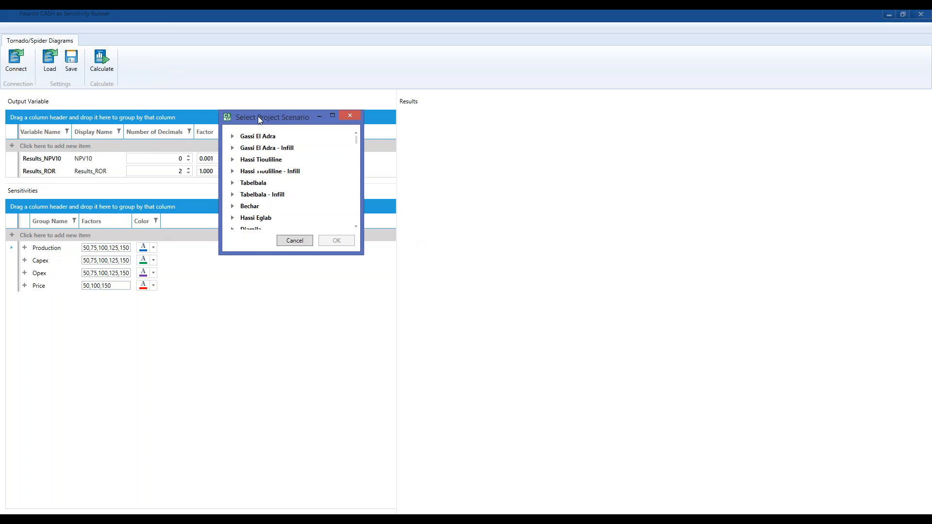
left_click_drag(355, 140, 356, 243)
left_click(231, 224)
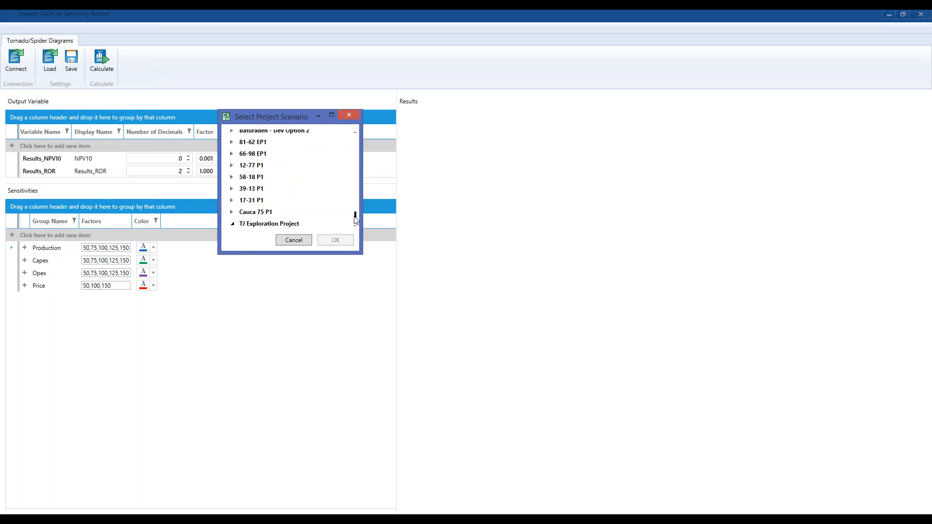
scroll(355, 228, "down", 3)
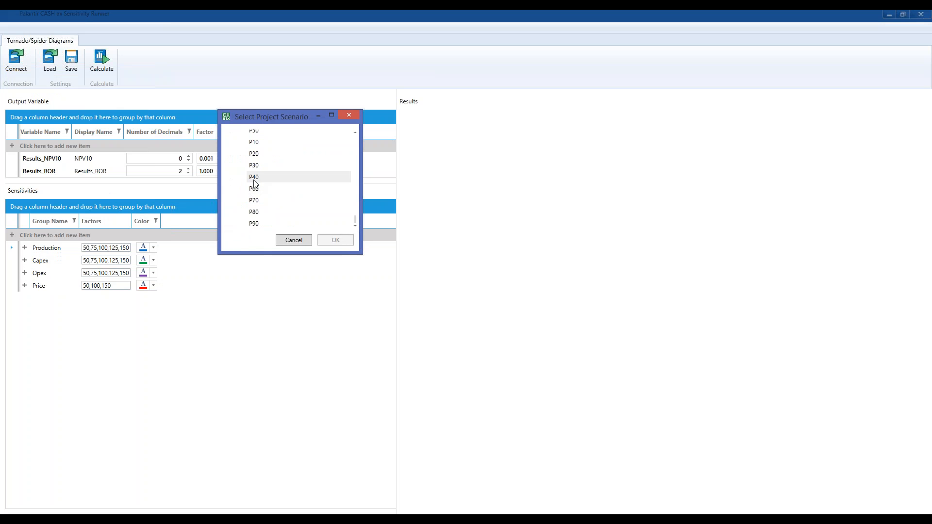
left_click(355, 132)
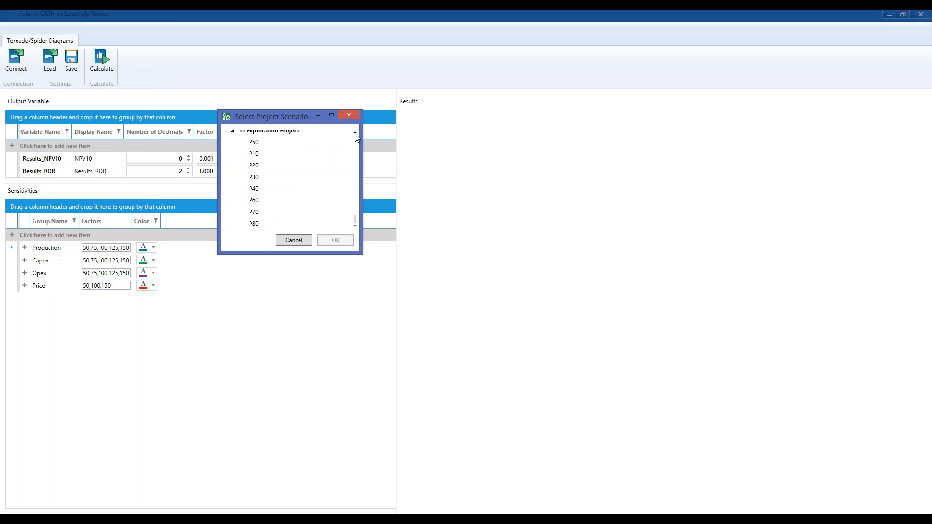
left_click(257, 144)
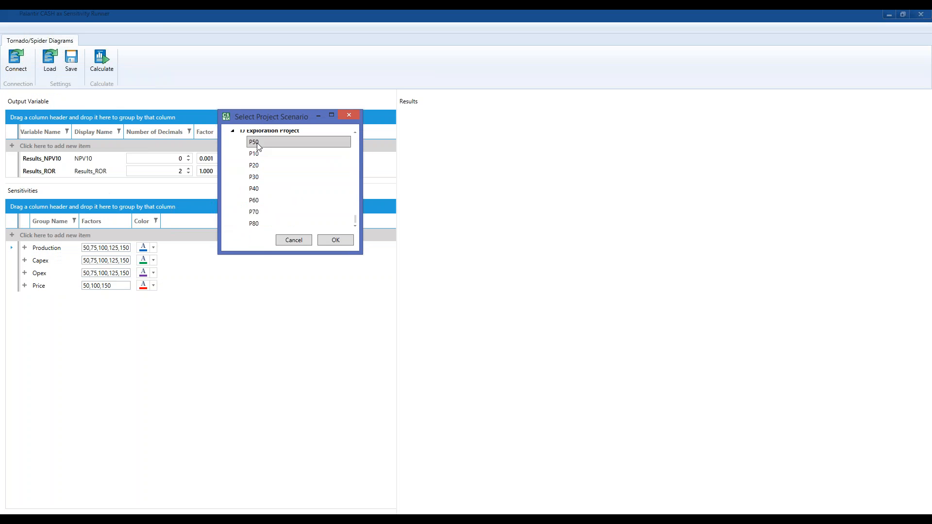
left_click(349, 244)
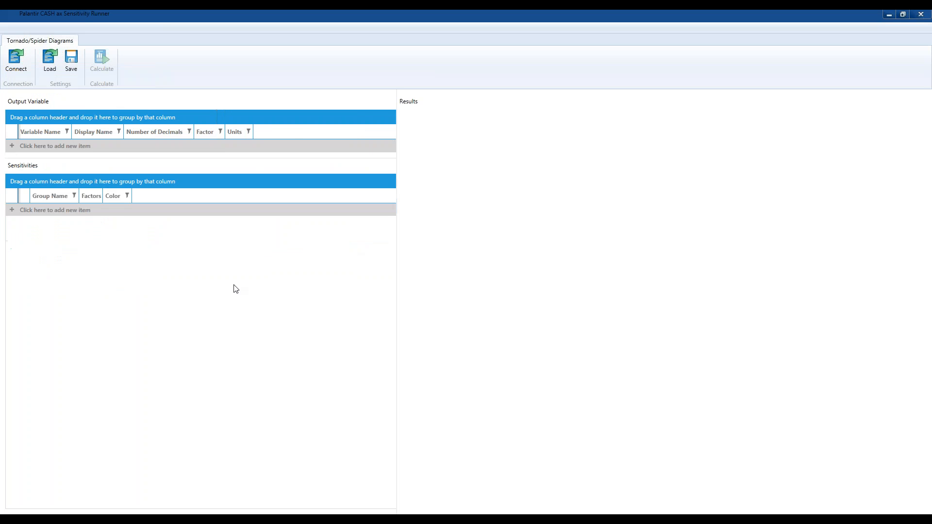
Load the saved sensitivity settings from the Desktop and calculate the NPV10 and Results_ROR sensitivities, dismissing the calculation error.
left_click(49, 60)
left_click(39, 103)
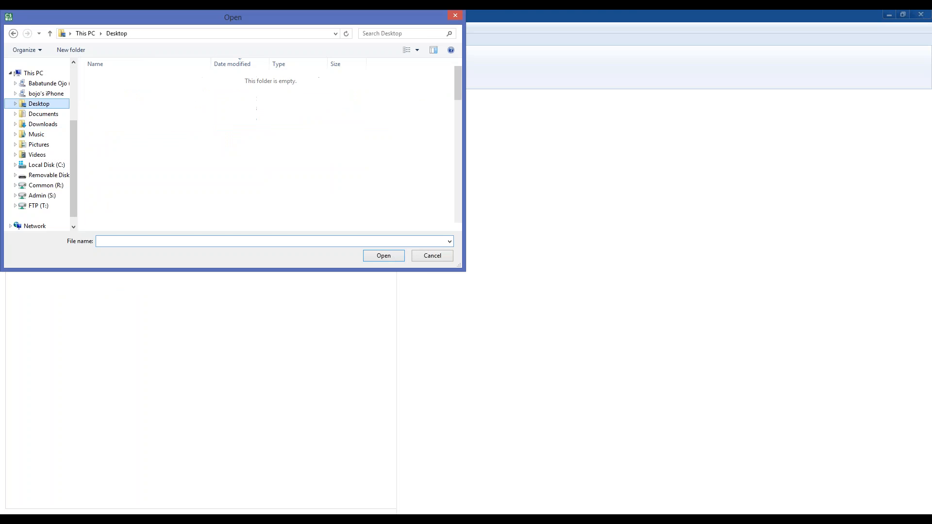
left_click(119, 88)
double_click(121, 90)
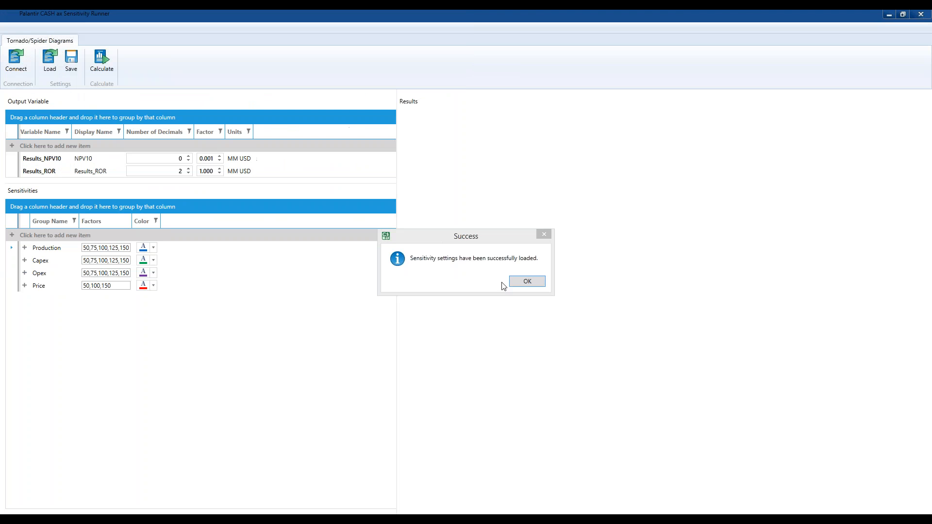
left_click(535, 283)
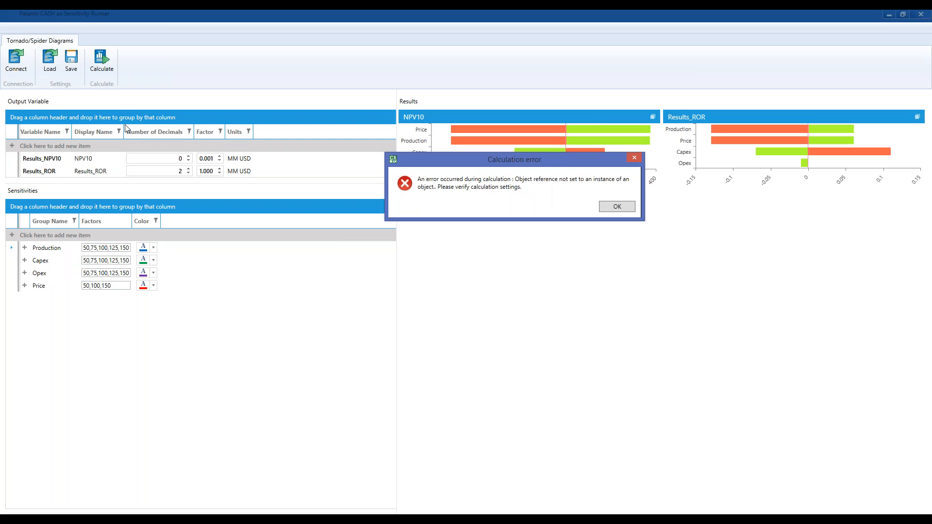
left_click(621, 205)
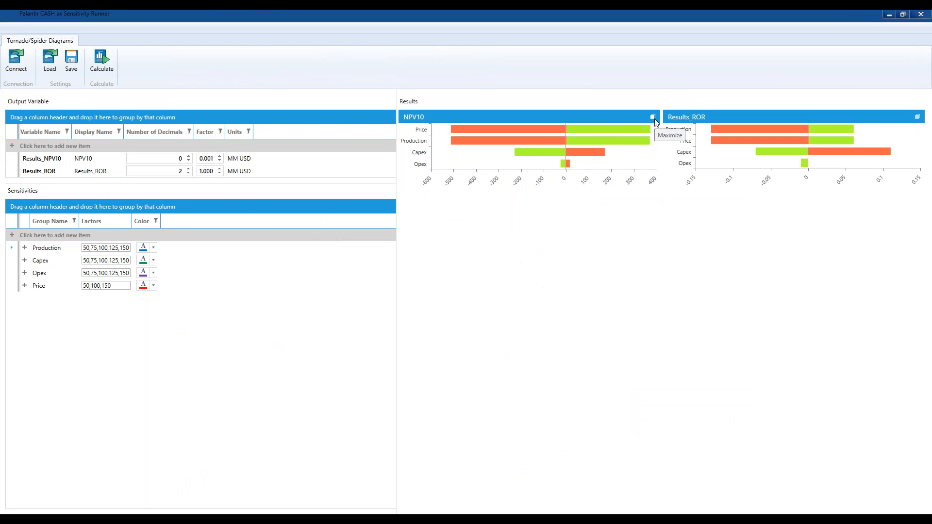
Enlarge the NPV10 result, widen the results area, and examine the spider lines and tornado bars for each sensitivity.
left_click(653, 117)
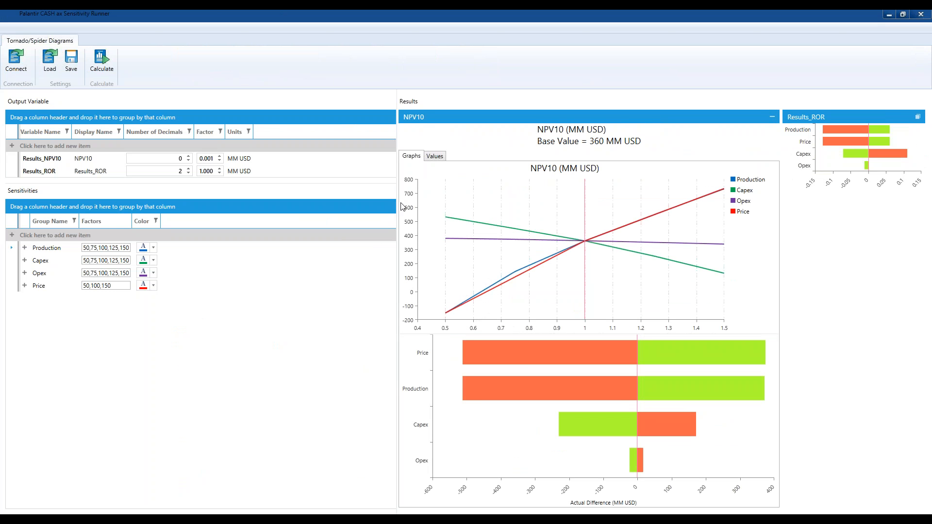
left_click_drag(396, 203, 122, 169)
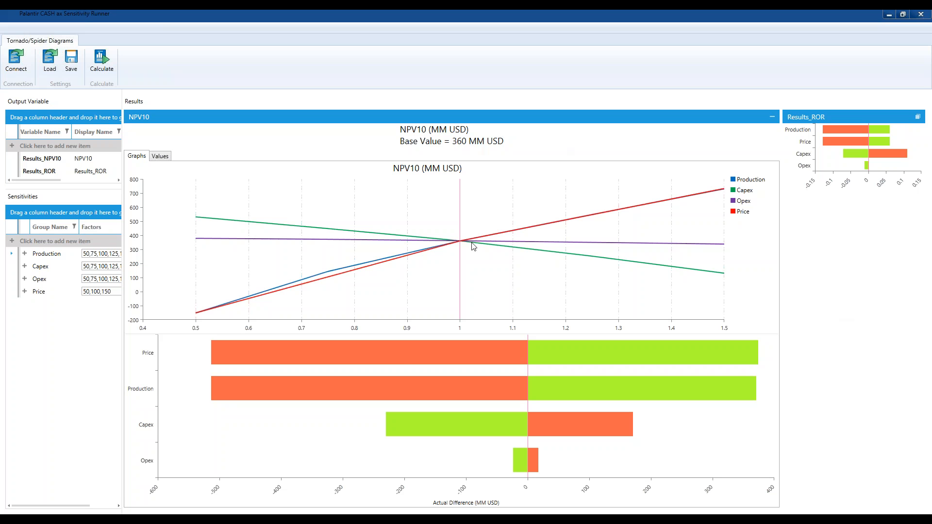
mouse_move(405, 366)
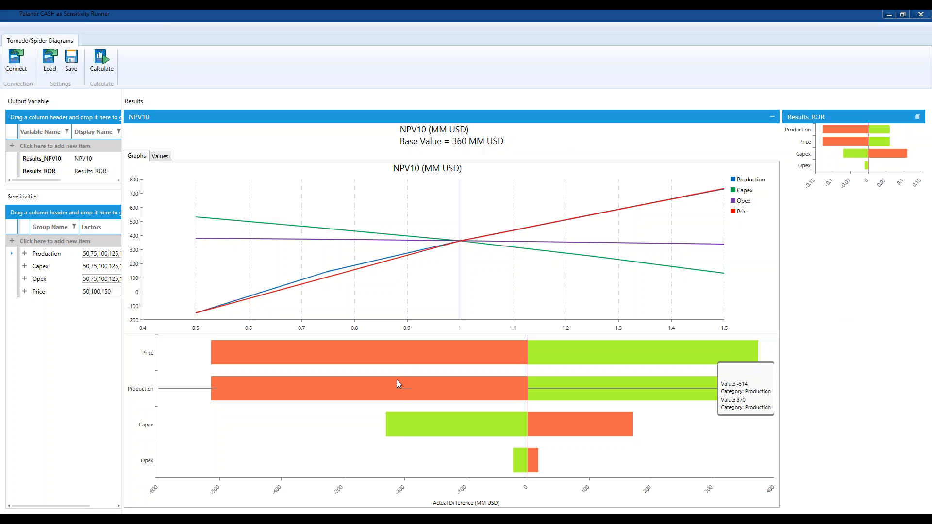
mouse_move(409, 419)
mouse_move(479, 364)
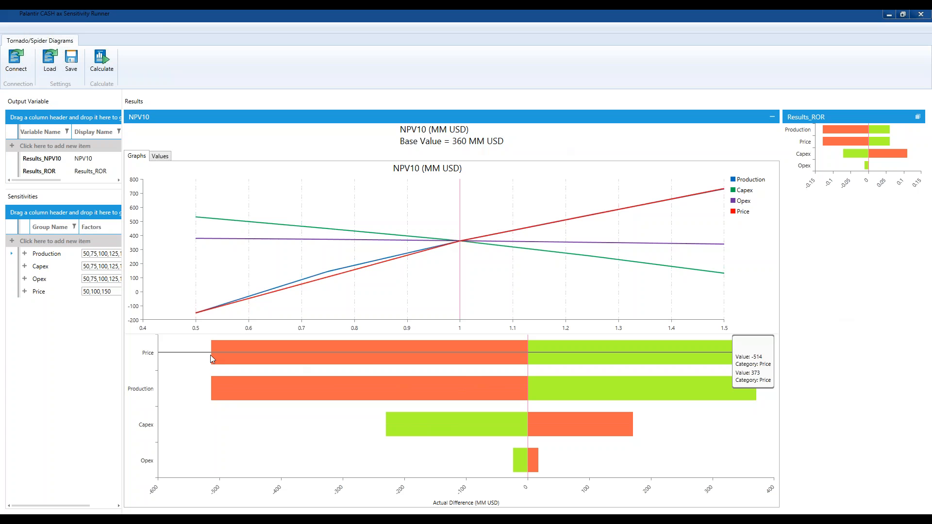